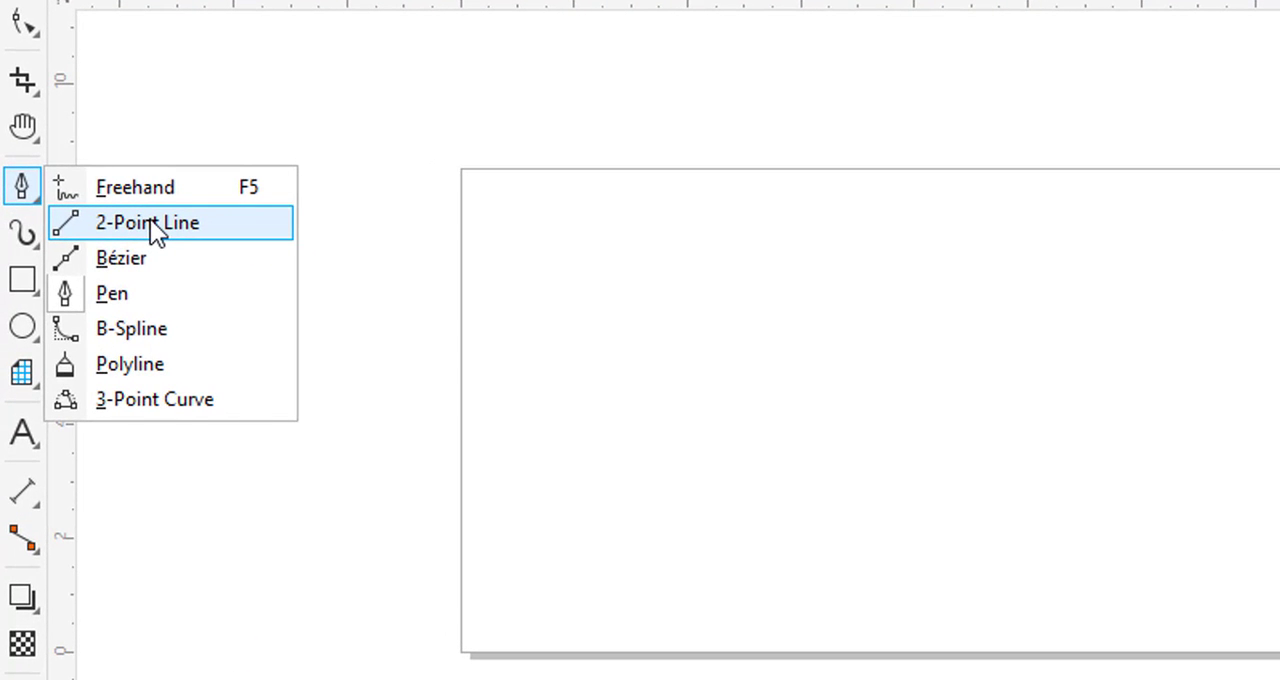
# - Draw a slanted 2-point line about 14.5 in long across the page and a horizontal one about 10.7 in long below it
pyautogui.click(150, 222)
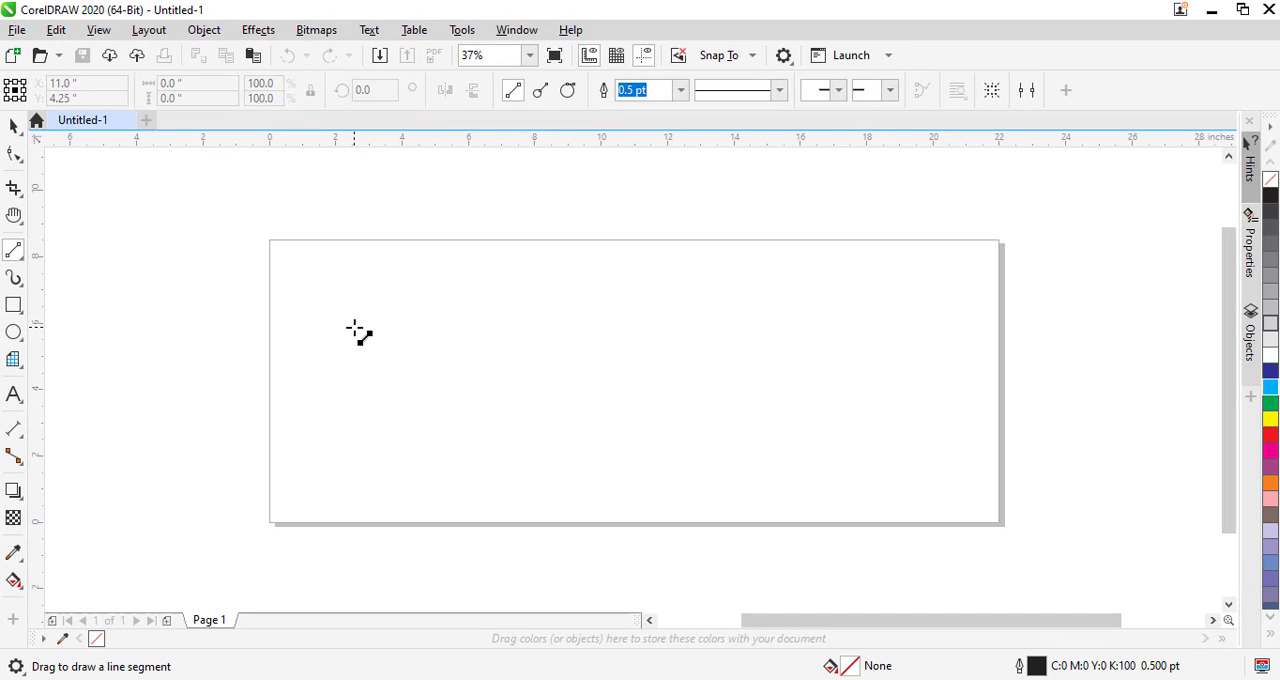
pyautogui.click(368, 341)
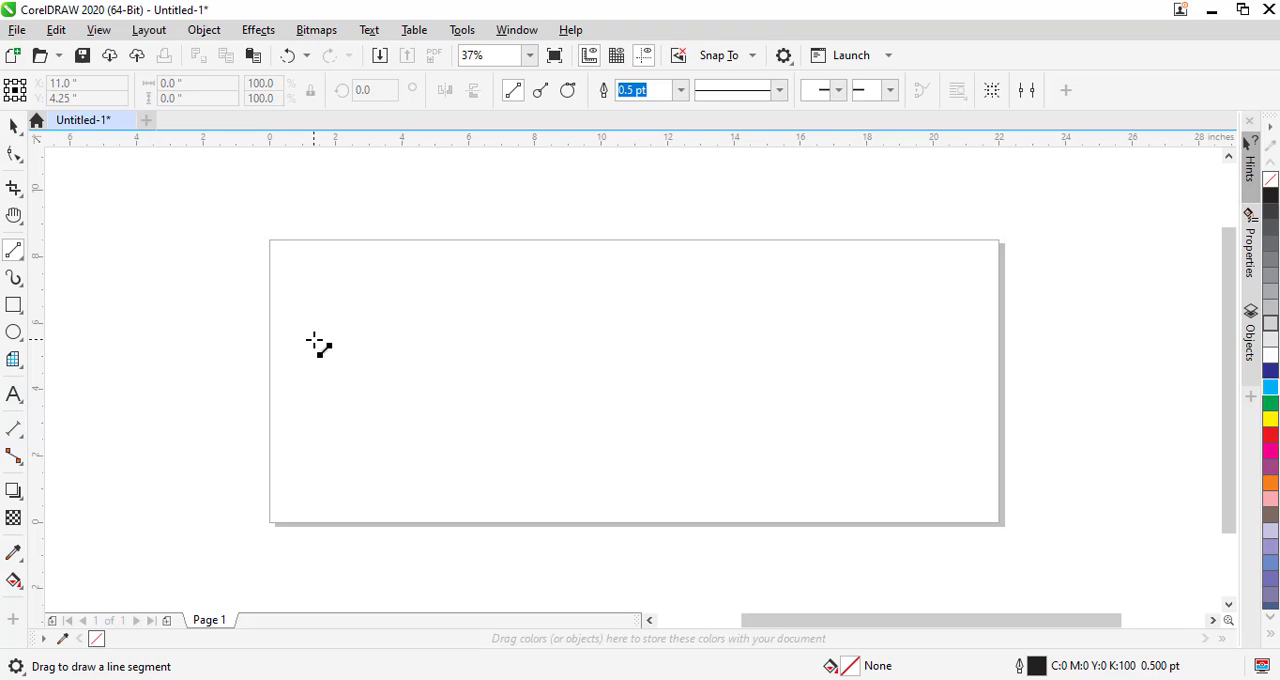
pyautogui.moveTo(313, 341); pyautogui.dragTo(792, 288)
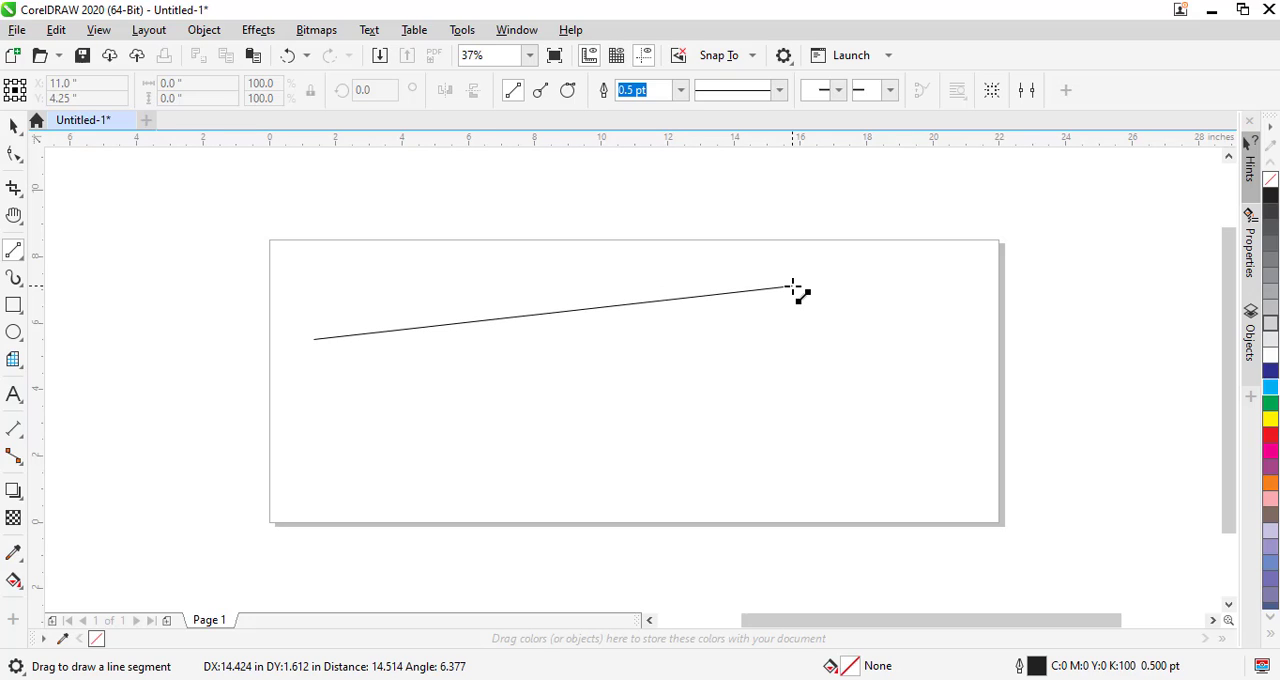
pyautogui.moveTo(792, 288); pyautogui.dragTo(792, 288)
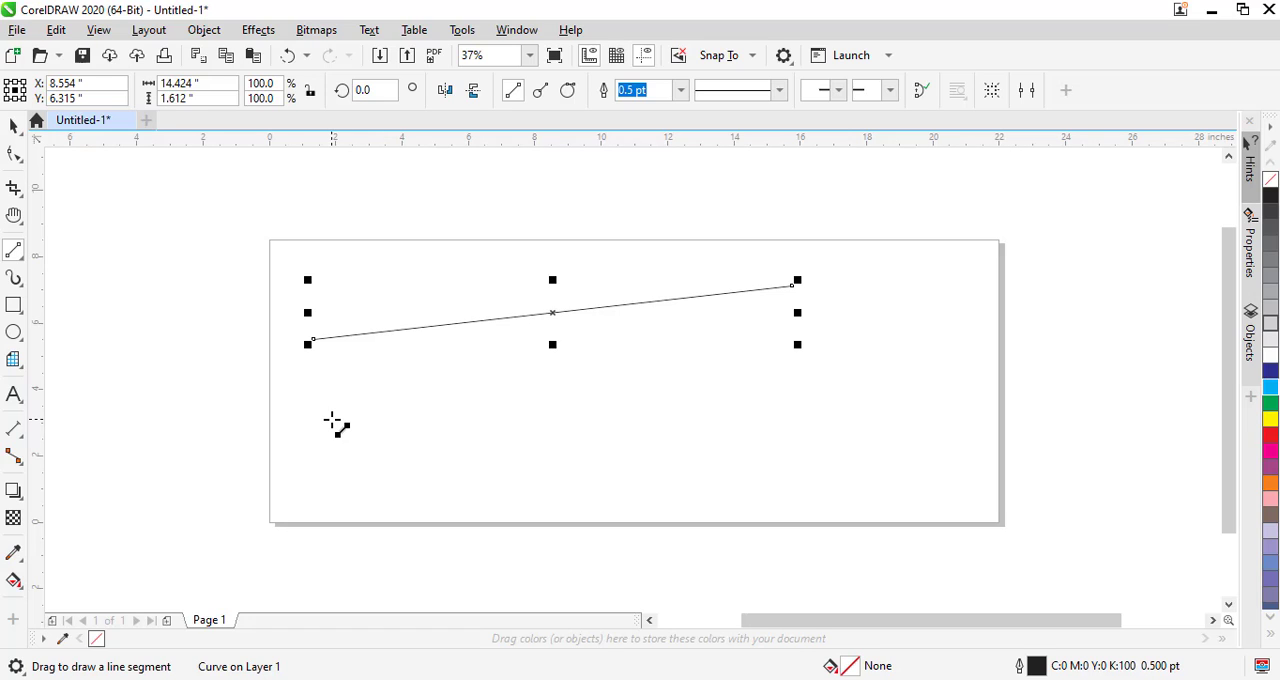
pyautogui.moveTo(333, 421)
pyautogui.mouseDown()
pyautogui.moveTo(477, 429)
pyautogui.moveTo(560, 406)
pyautogui.moveTo(689, 421)
pyautogui.mouseUp()
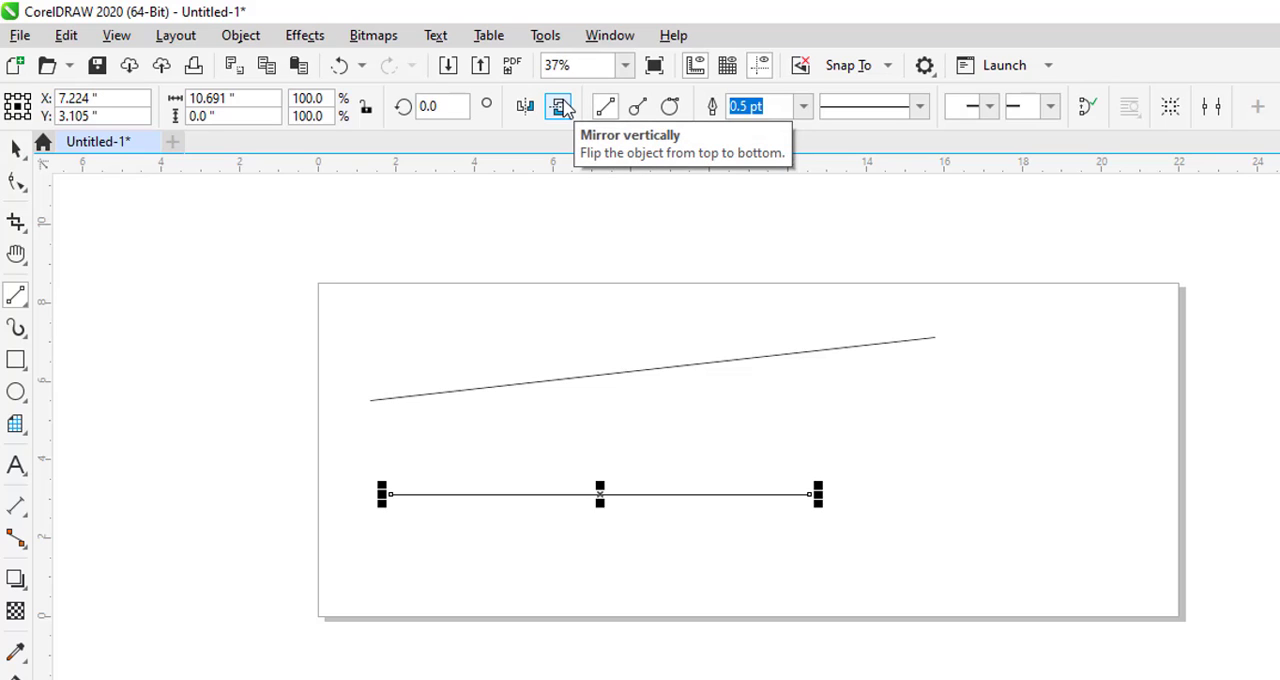
# - Draw three perpendicular 2-point lines in sequence, a vertical about 2.5 in, a horizontal about 3.9 in, and another vertical, starting from the lower horizontal line
pyautogui.click(640, 115)
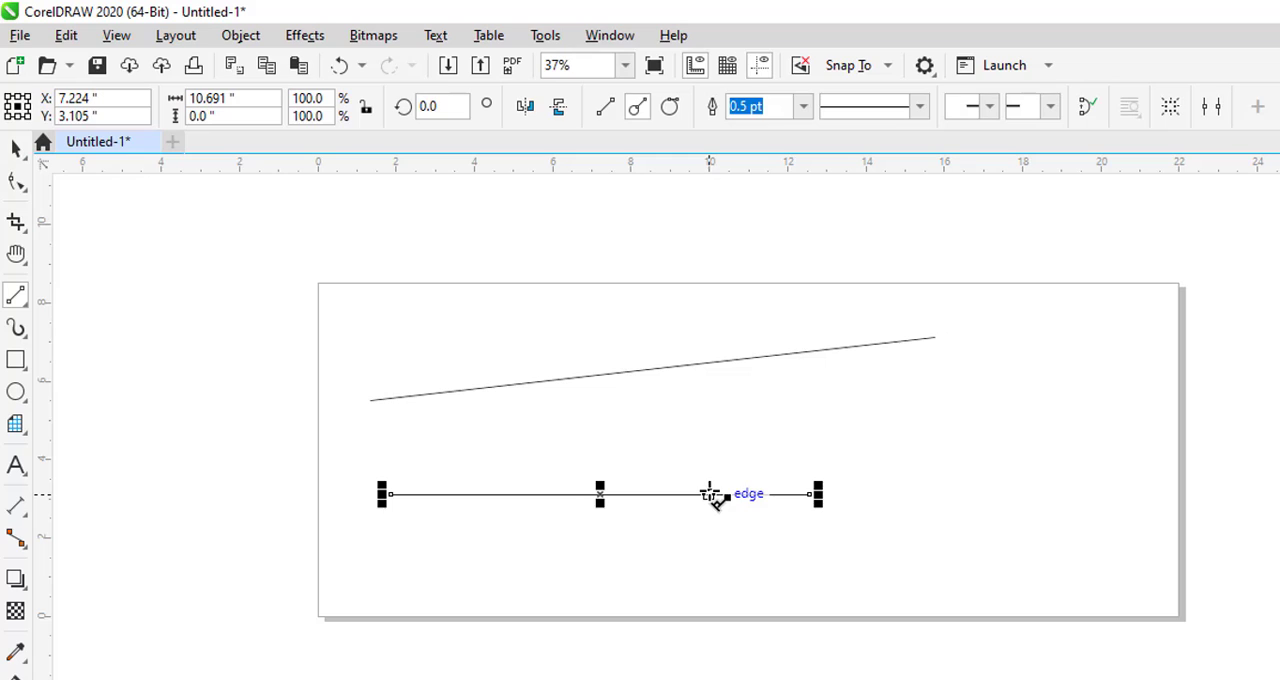
pyautogui.moveTo(710, 494)
pyautogui.mouseDown()
pyautogui.moveTo(717, 371)
pyautogui.moveTo(723, 389)
pyautogui.moveTo(741, 390)
pyautogui.moveTo(663, 376)
pyautogui.moveTo(754, 386)
pyautogui.moveTo(463, 391)
pyautogui.moveTo(878, 395)
pyautogui.moveTo(833, 561)
pyautogui.moveTo(655, 561)
pyautogui.moveTo(724, 544)
pyautogui.moveTo(645, 515)
pyautogui.moveTo(700, 477)
pyautogui.moveTo(405, 435)
pyautogui.moveTo(736, 421)
pyautogui.moveTo(717, 407)
pyautogui.moveTo(753, 407)
pyautogui.moveTo(686, 408)
pyautogui.moveTo(687, 388)
pyautogui.mouseUp()
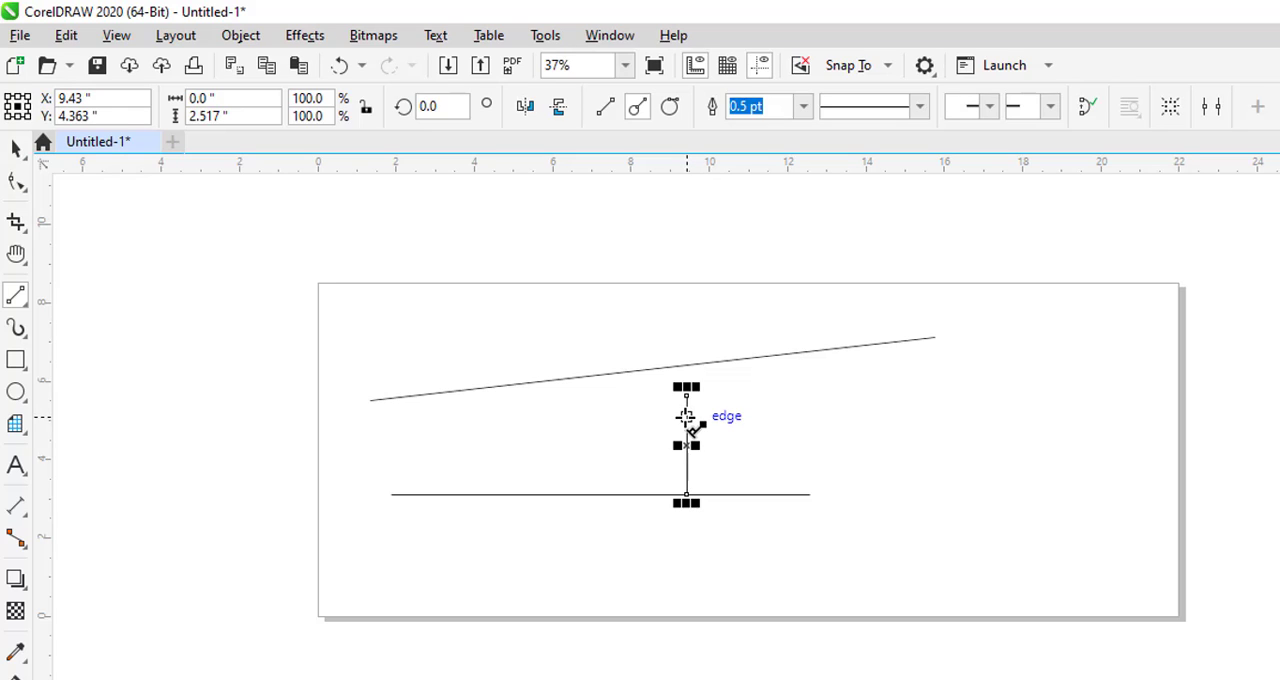
pyautogui.moveTo(686, 417); pyautogui.dragTo(840, 422)
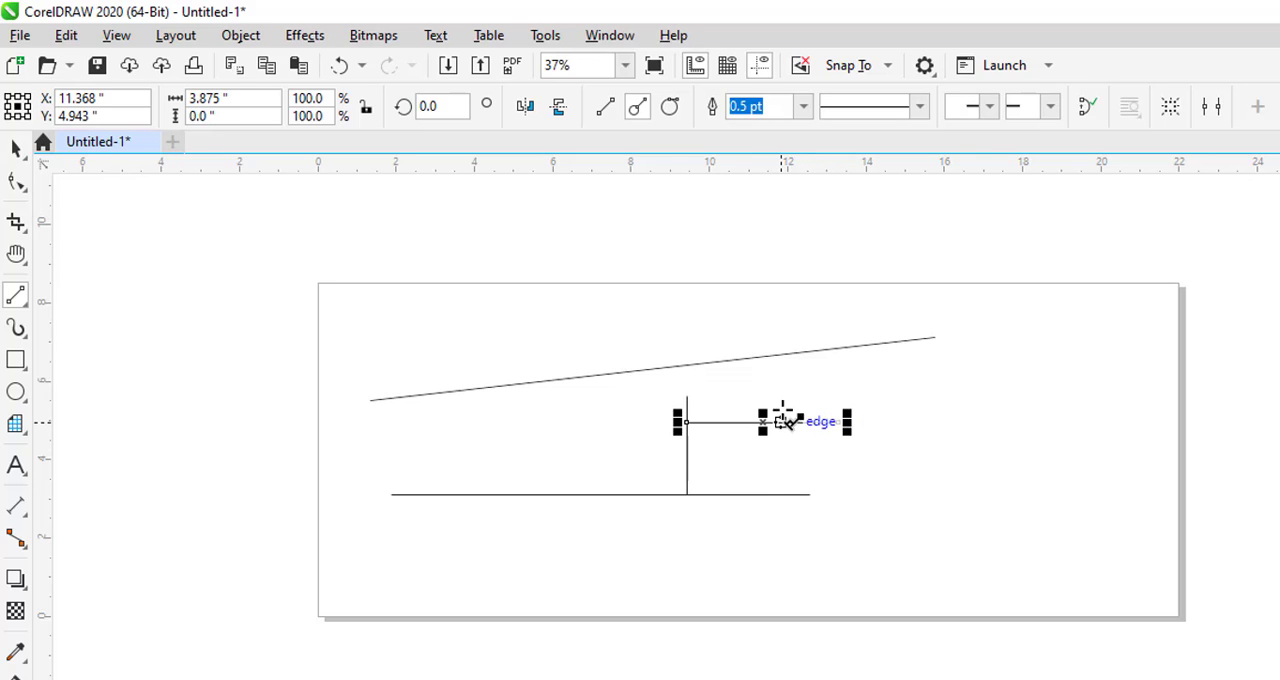
pyautogui.moveTo(785, 421); pyautogui.dragTo(799, 318)
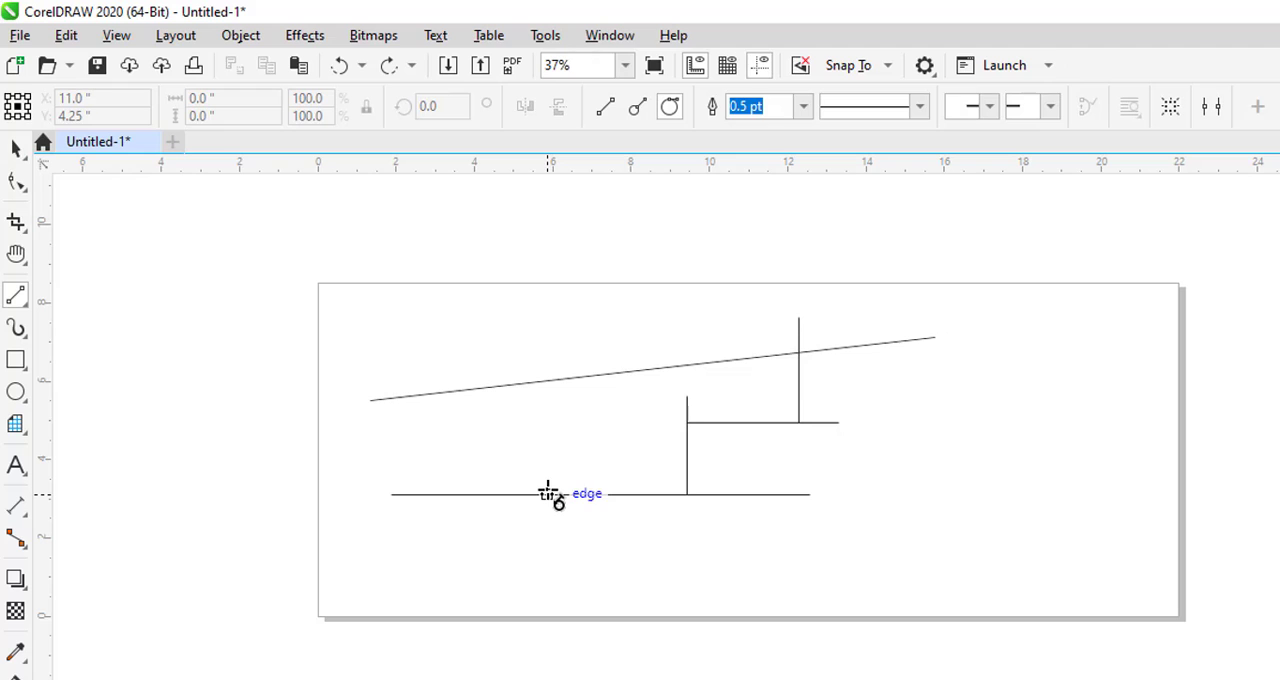
# - Draw a chain of connected tangential 2-point lines from the lower horizontal line up to a horizontal segment about 3.7 in long above the page
pyautogui.moveTo(548, 494); pyautogui.dragTo(398, 324)
pyautogui.hotkey('ctrl', 'z')
pyautogui.moveTo(550, 494)
pyautogui.mouseDown()
pyautogui.moveTo(460, 338)
pyautogui.moveTo(736, 277)
pyautogui.moveTo(961, 278)
pyautogui.moveTo(922, 205)
pyautogui.moveTo(763, 203)
pyautogui.mouseUp()
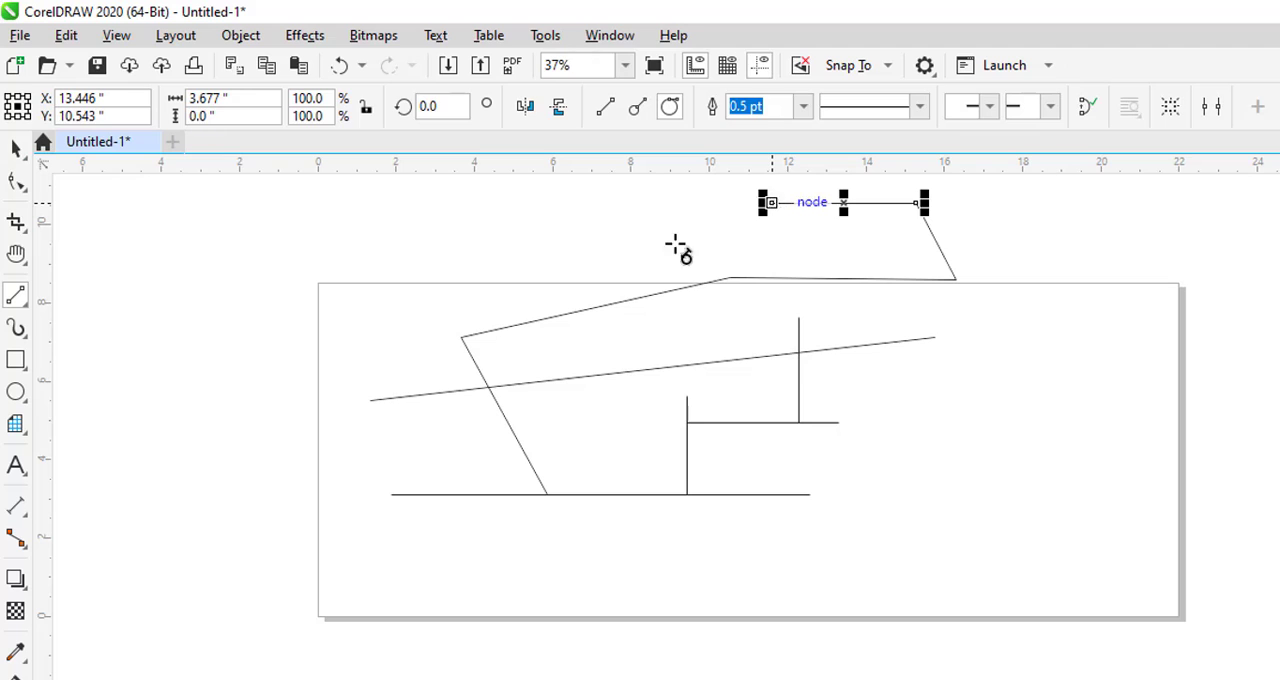
# - Give the selected segment above the page an 8.0 pt outline width and a widely spaced dotted line style
pyautogui.click(802, 107)
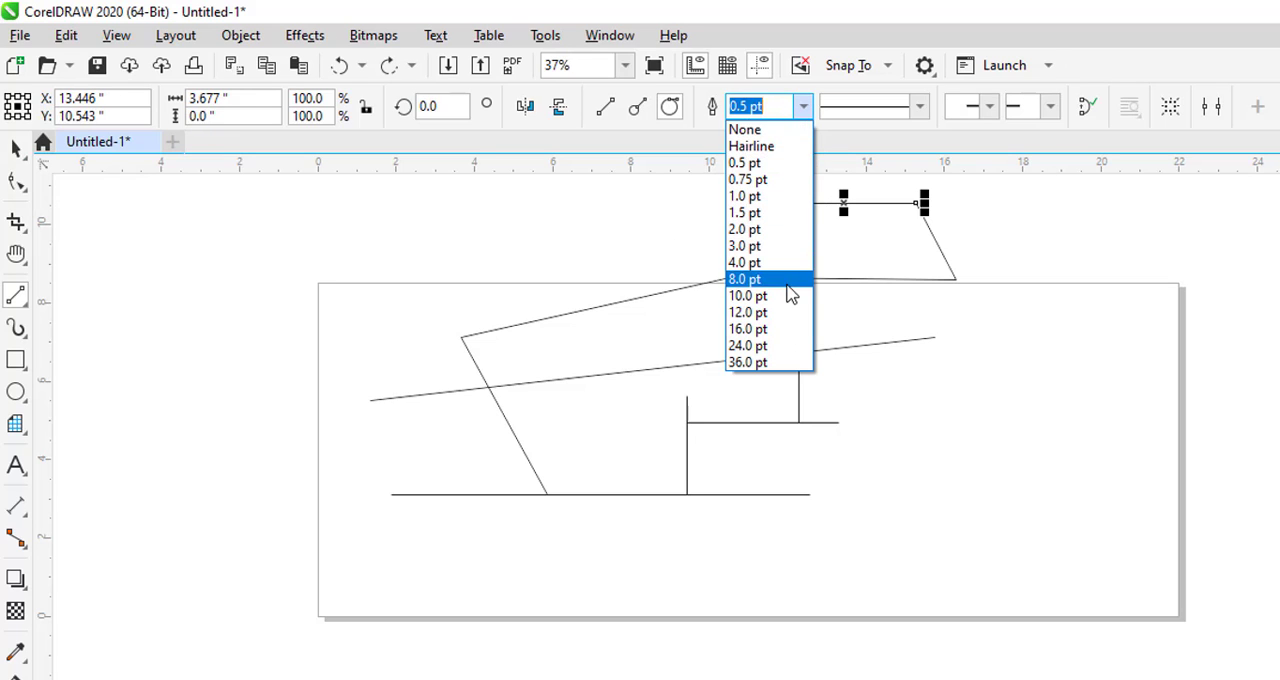
pyautogui.click(792, 280)
pyautogui.click(919, 106)
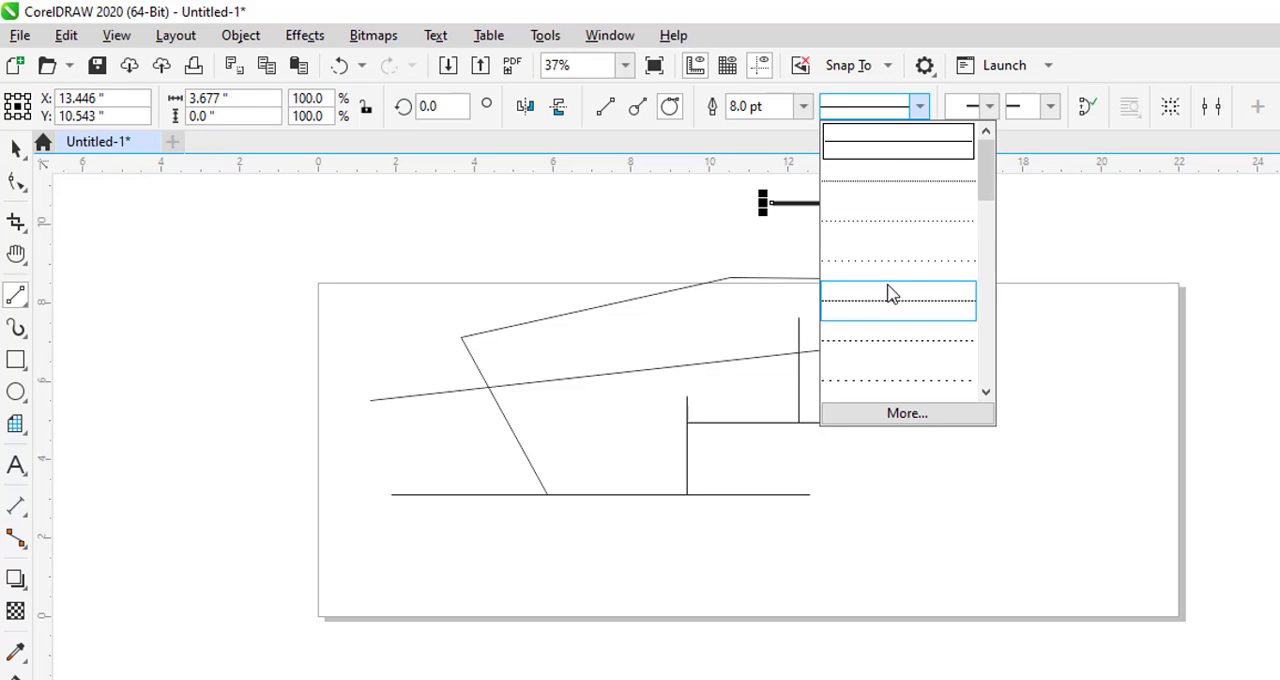
pyautogui.click(893, 281)
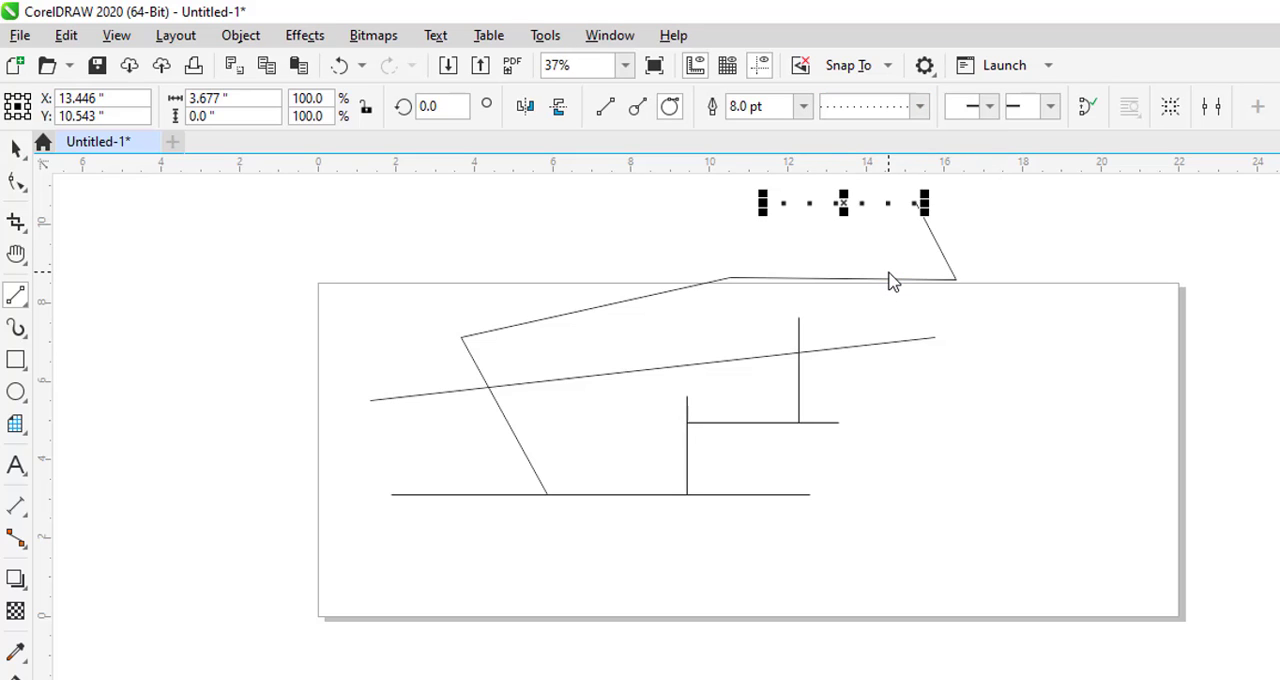
# - Add open arrowheads to both the start and the end of the dotted segment
pyautogui.click(988, 106)
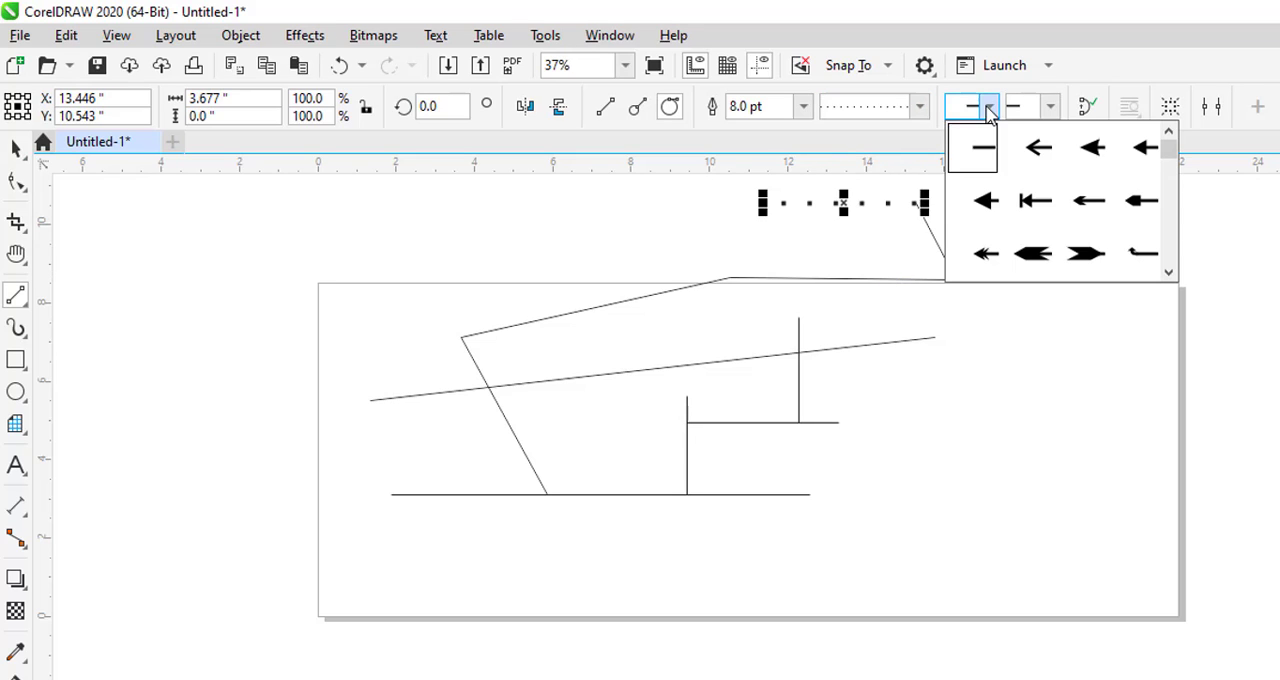
pyautogui.click(1045, 160)
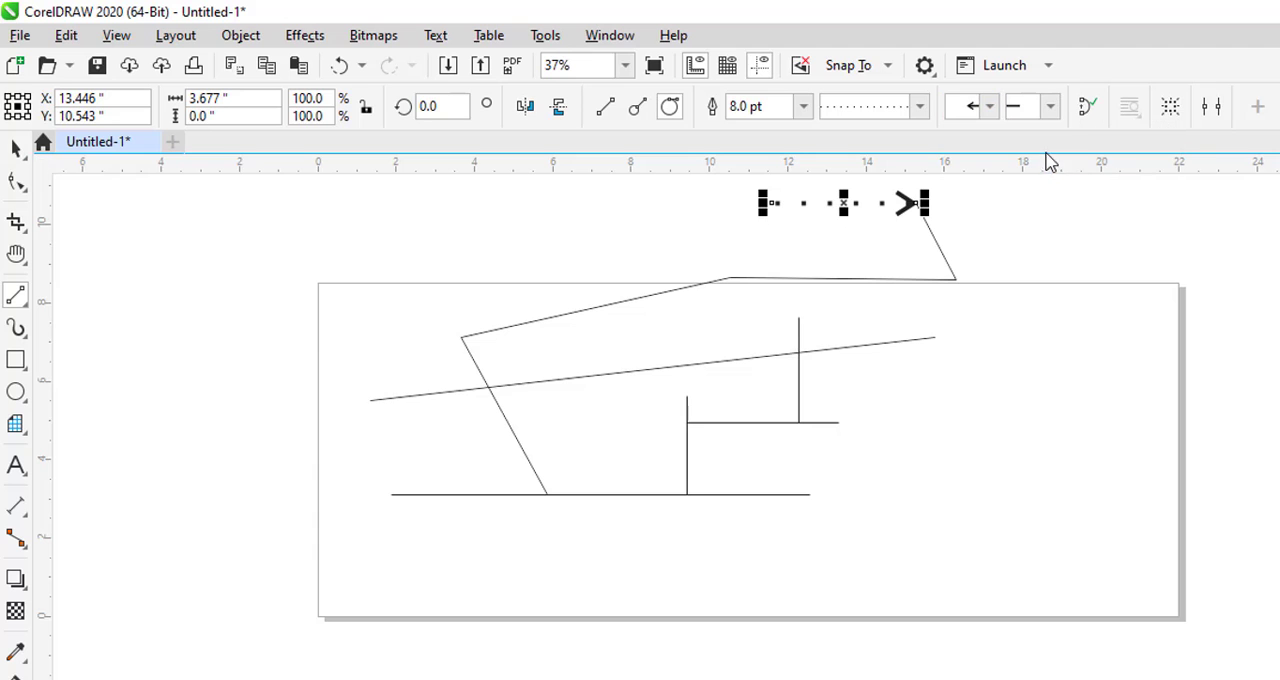
pyautogui.click(1050, 106)
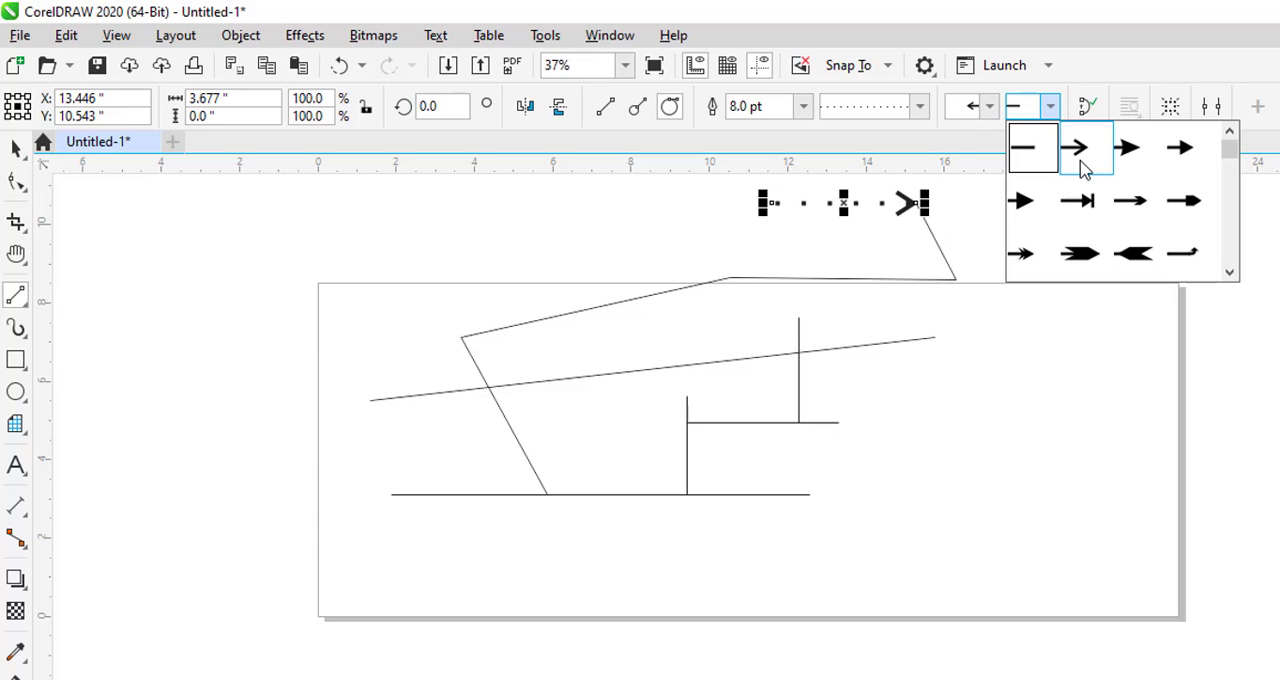
pyautogui.click(1077, 150)
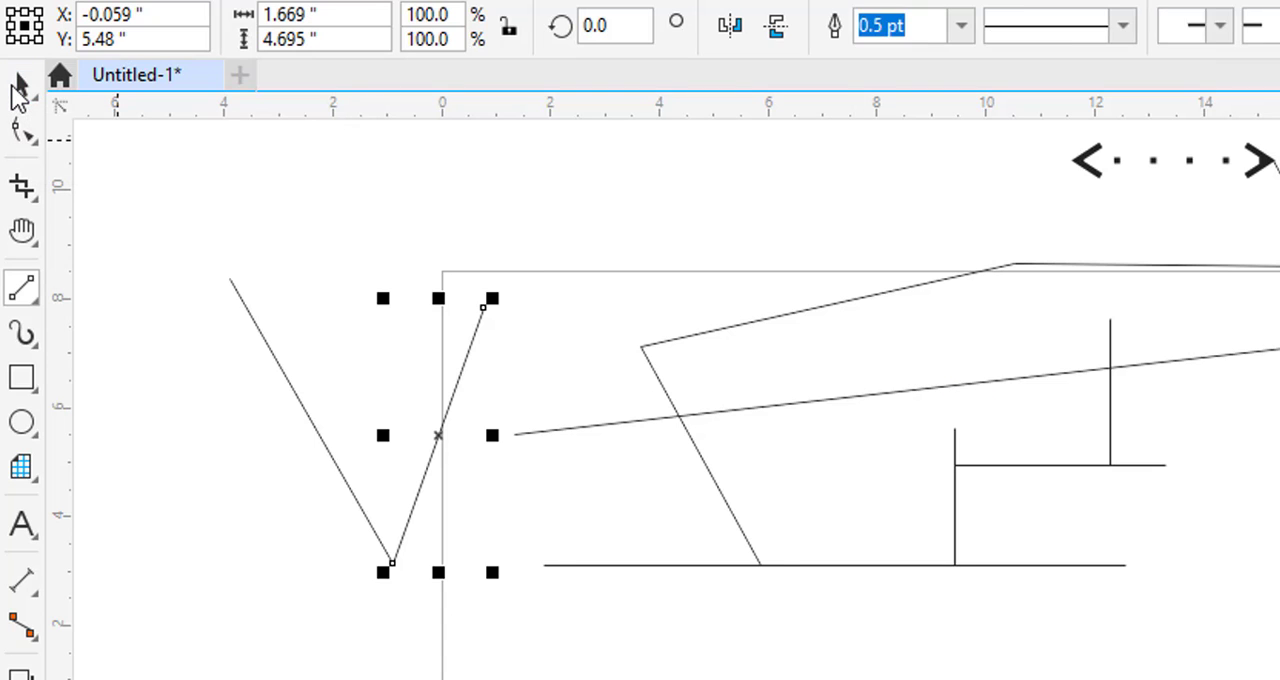
# - Select all the lines in the drawing and delete them
pyautogui.doubleClick(19, 90)
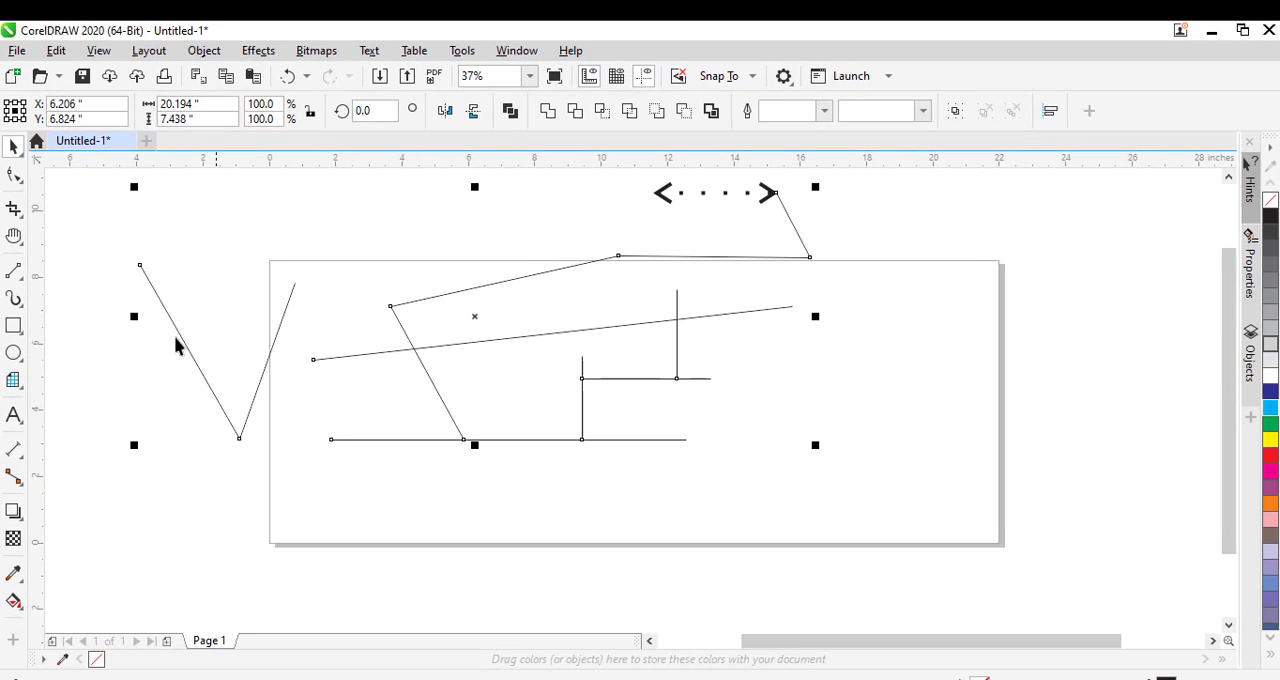
pyautogui.press('Delete')
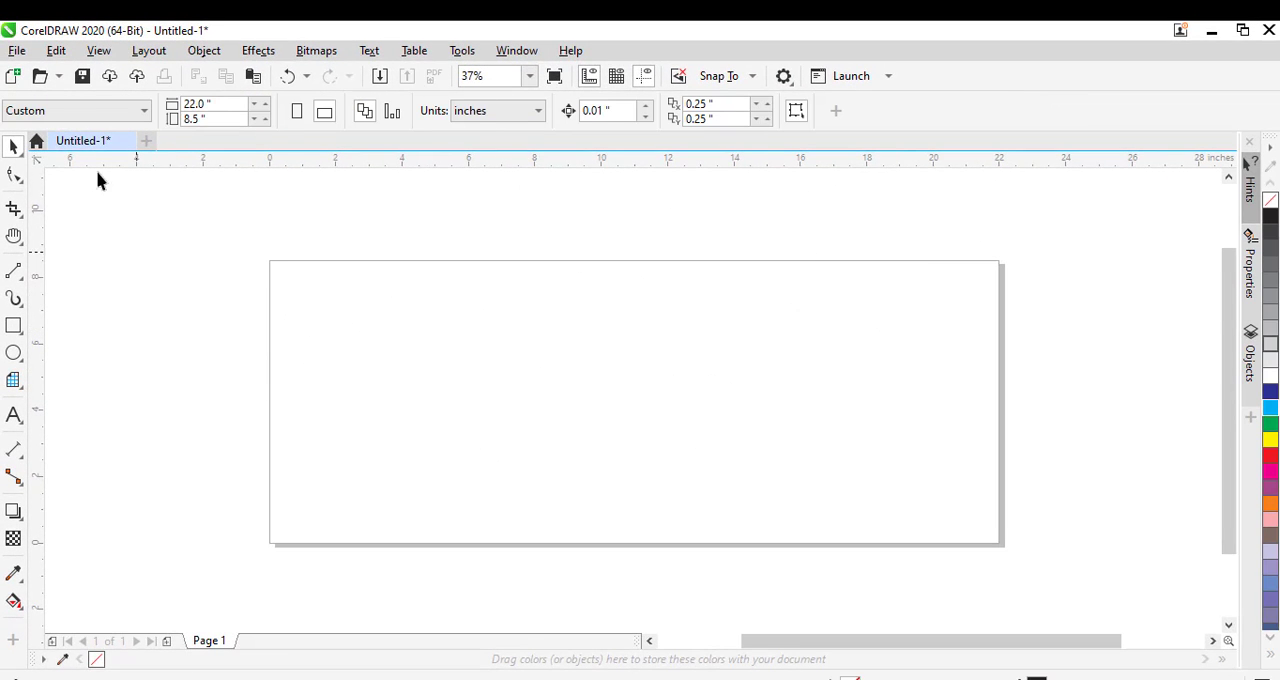
# - Draw a three-node Bézier curve arching from the page's upper left down to its lower middle
pyautogui.click(14, 271)
pyautogui.click(71, 314)
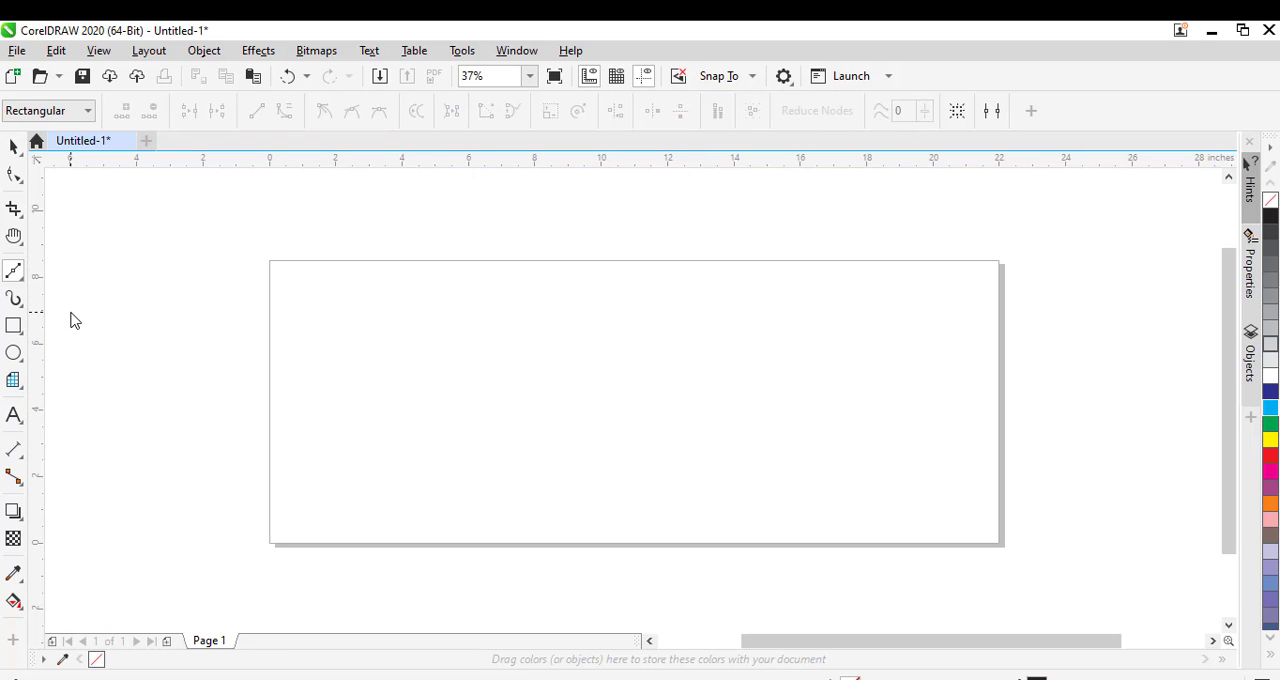
pyautogui.click(321, 292)
pyautogui.click(517, 346)
pyautogui.moveTo(517, 346); pyautogui.dragTo(636, 451)
pyautogui.moveTo(635, 462); pyautogui.dragTo(588, 444)
pyautogui.press('Escape')
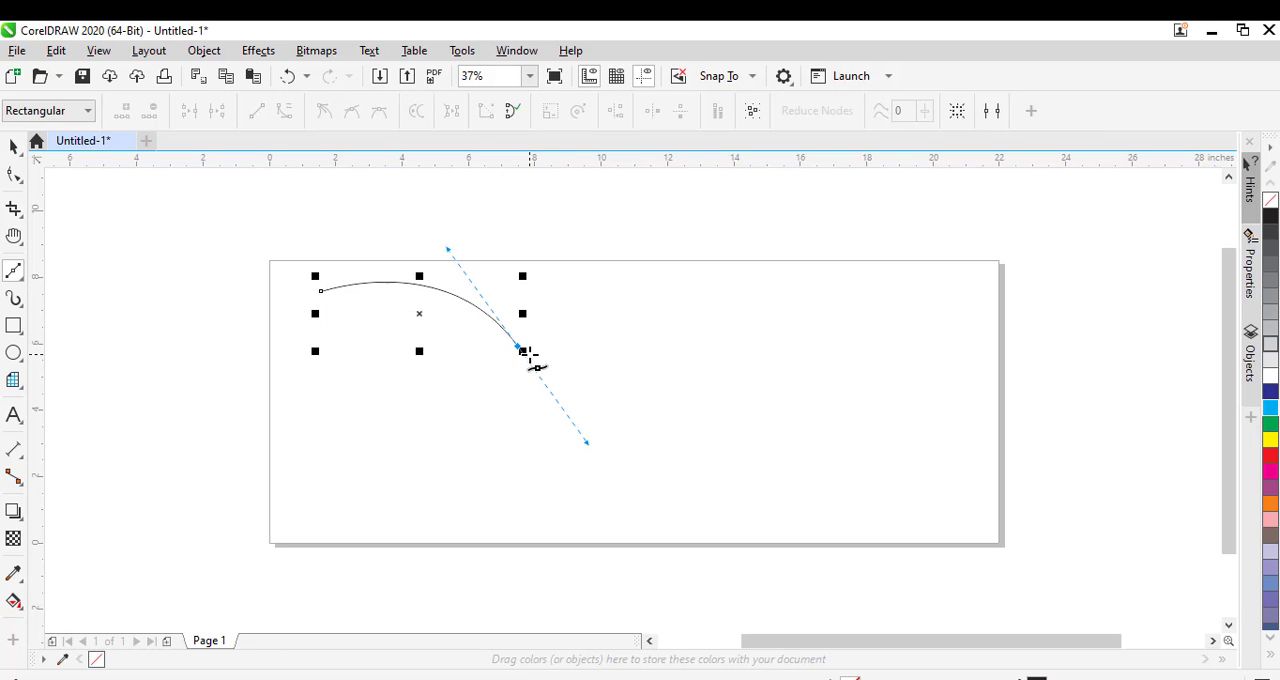
pyautogui.click(571, 503)
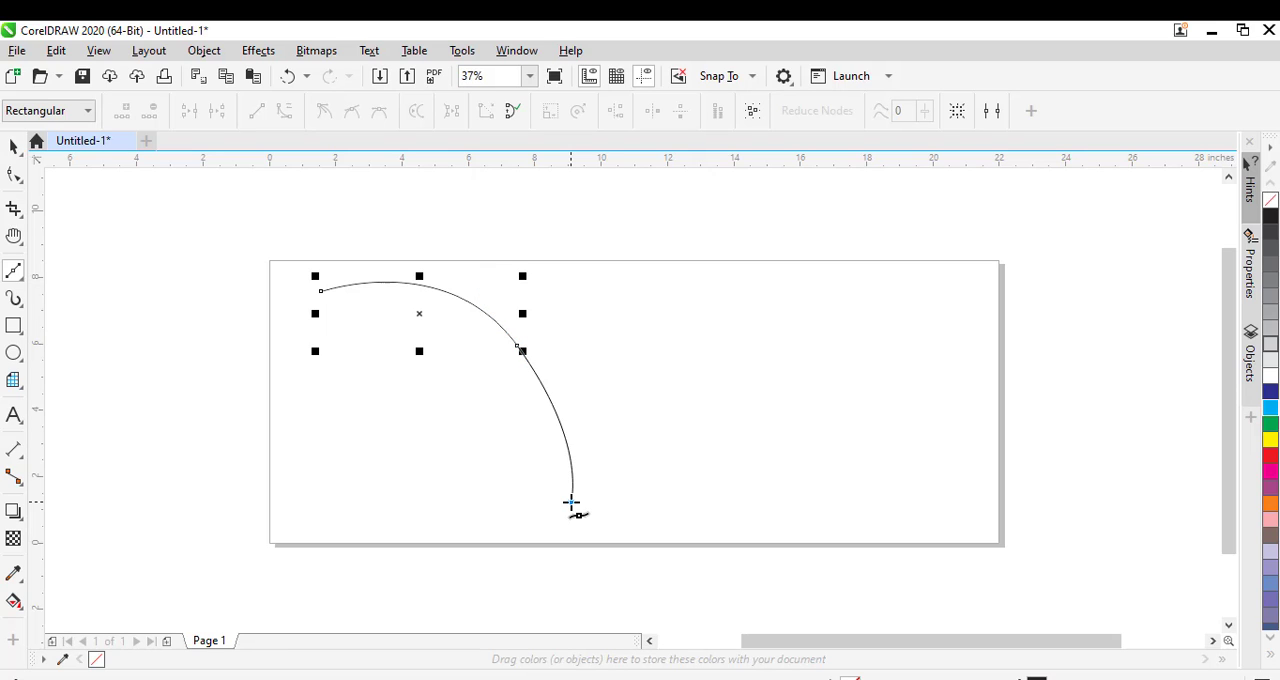
pyautogui.moveTo(571, 503); pyautogui.dragTo(566, 541)
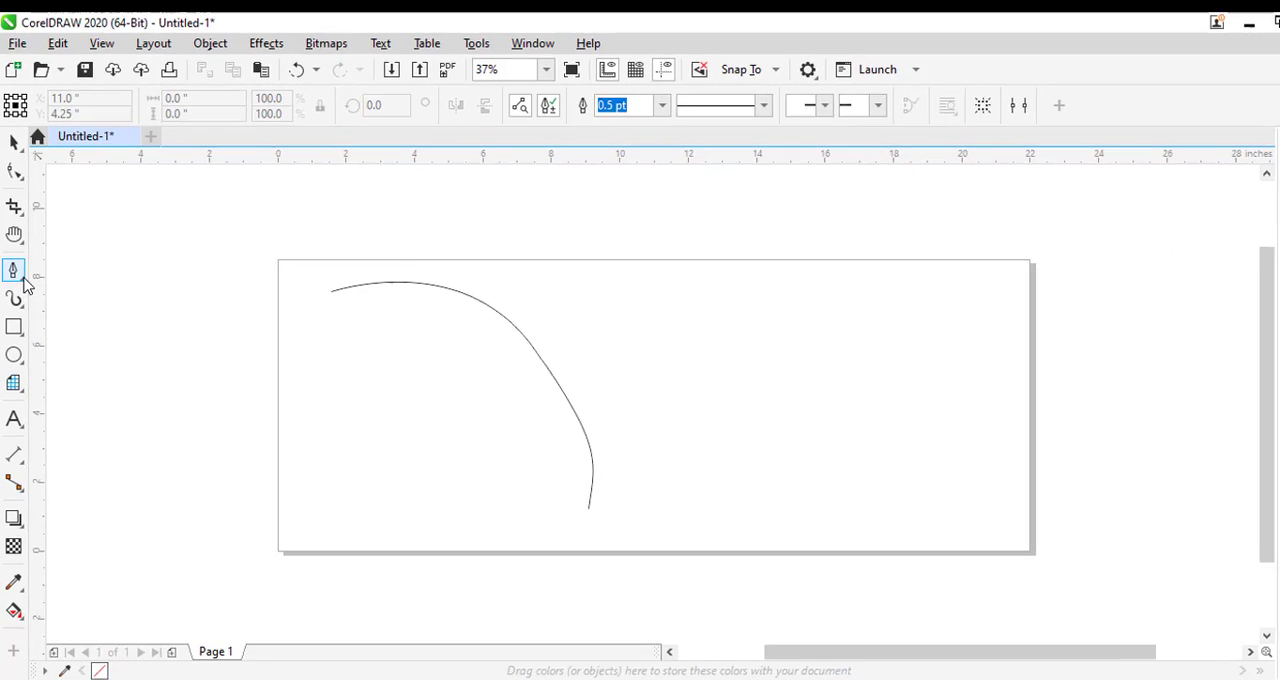
# - Draw a closed, rounded three-node shape with the Pen tool to the right of the Bézier curve
pyautogui.click(25, 285)
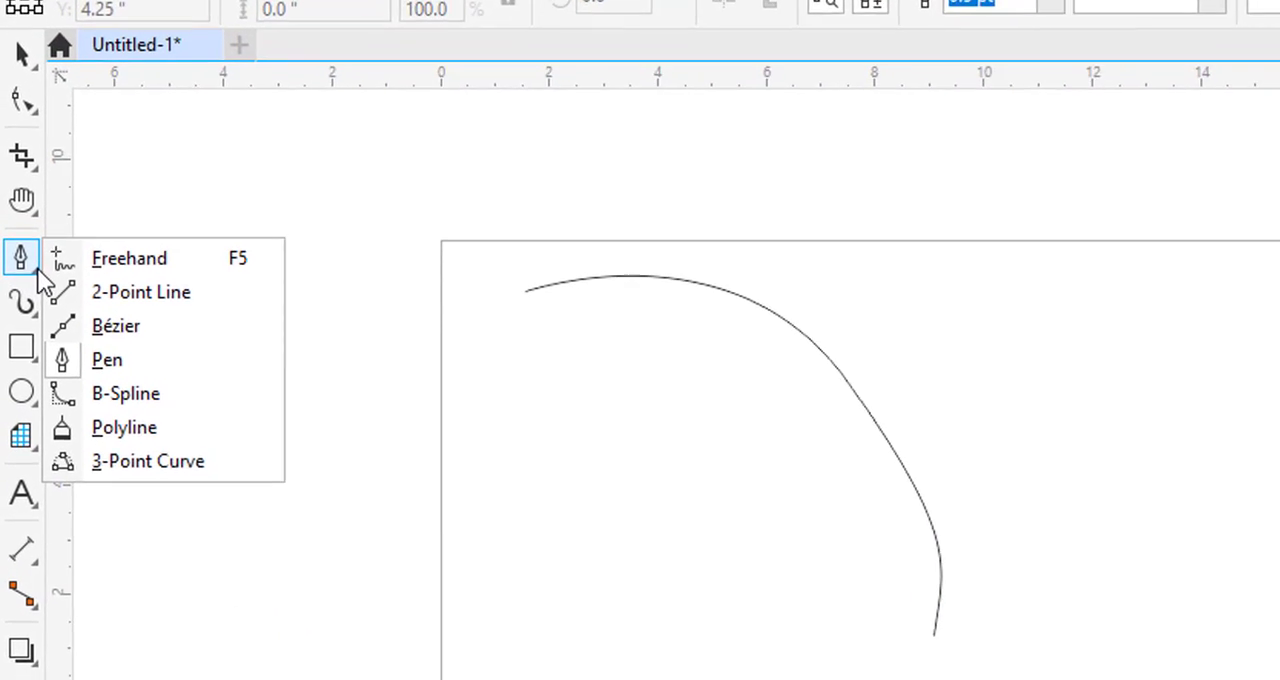
pyautogui.click(69, 334)
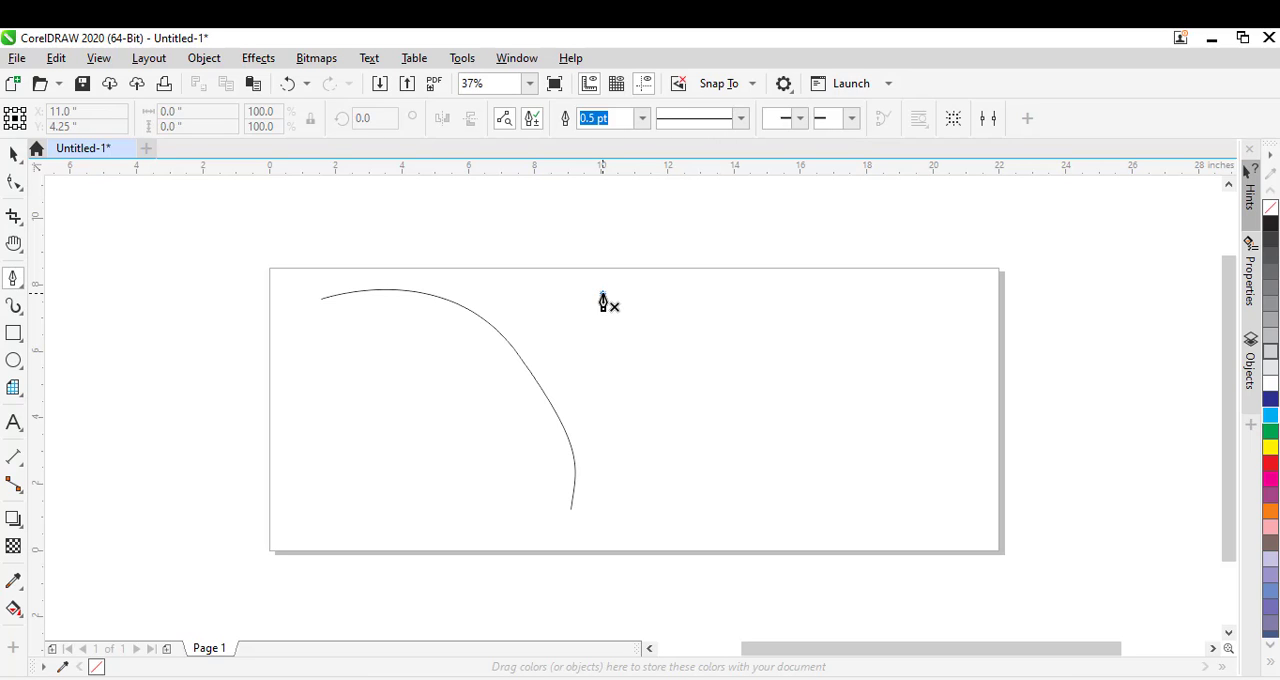
pyautogui.click(602, 295)
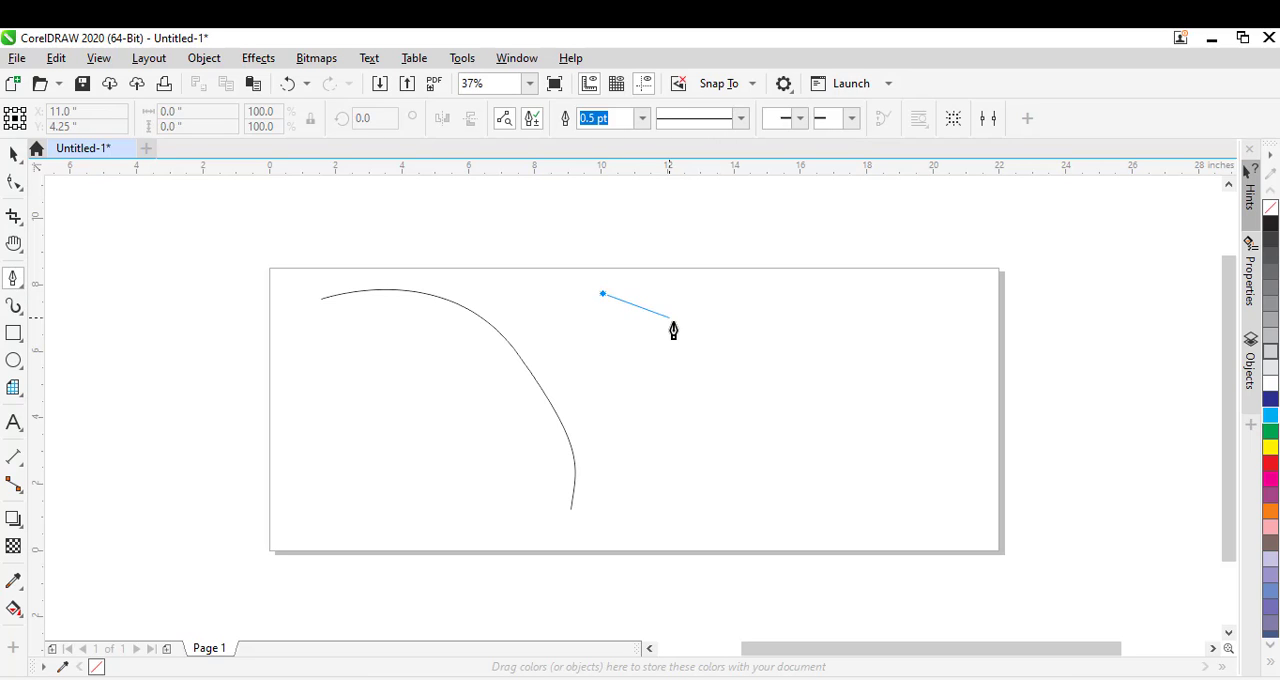
pyautogui.doubleClick(755, 333)
pyautogui.moveTo(755, 333); pyautogui.dragTo(807, 390)
pyautogui.moveTo(807, 397); pyautogui.dragTo(807, 397)
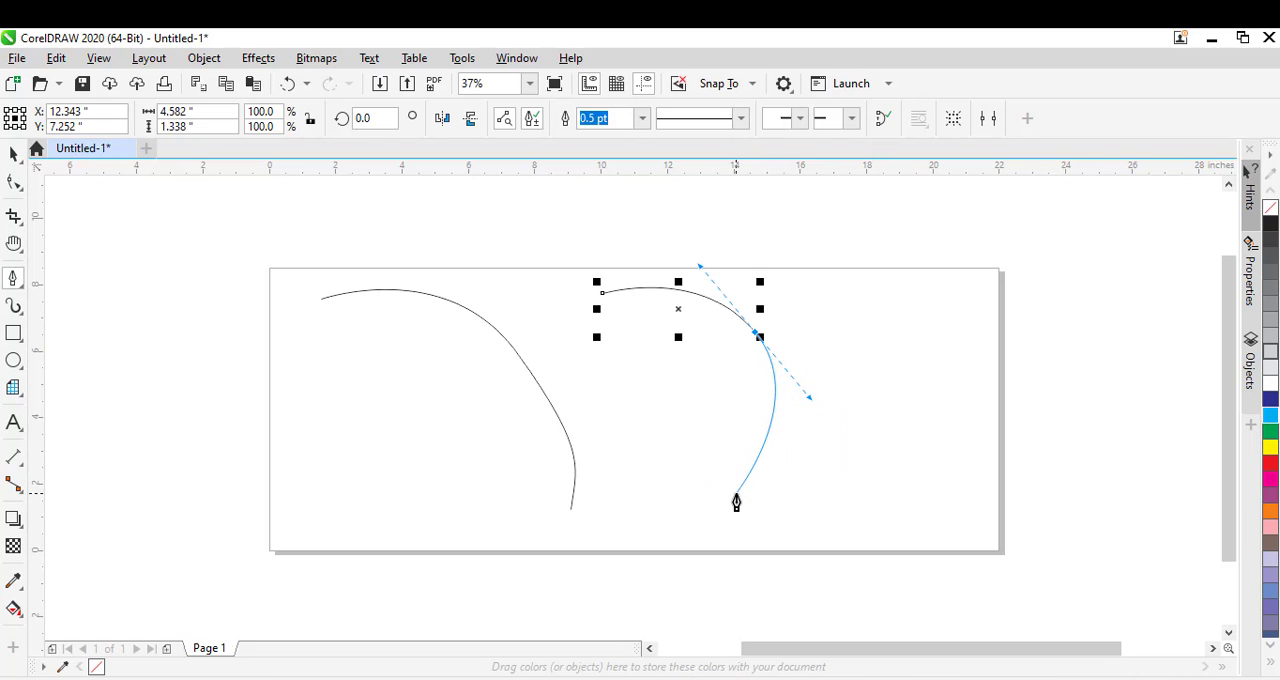
pyautogui.click(636, 417)
pyautogui.moveTo(636, 417); pyautogui.dragTo(617, 395)
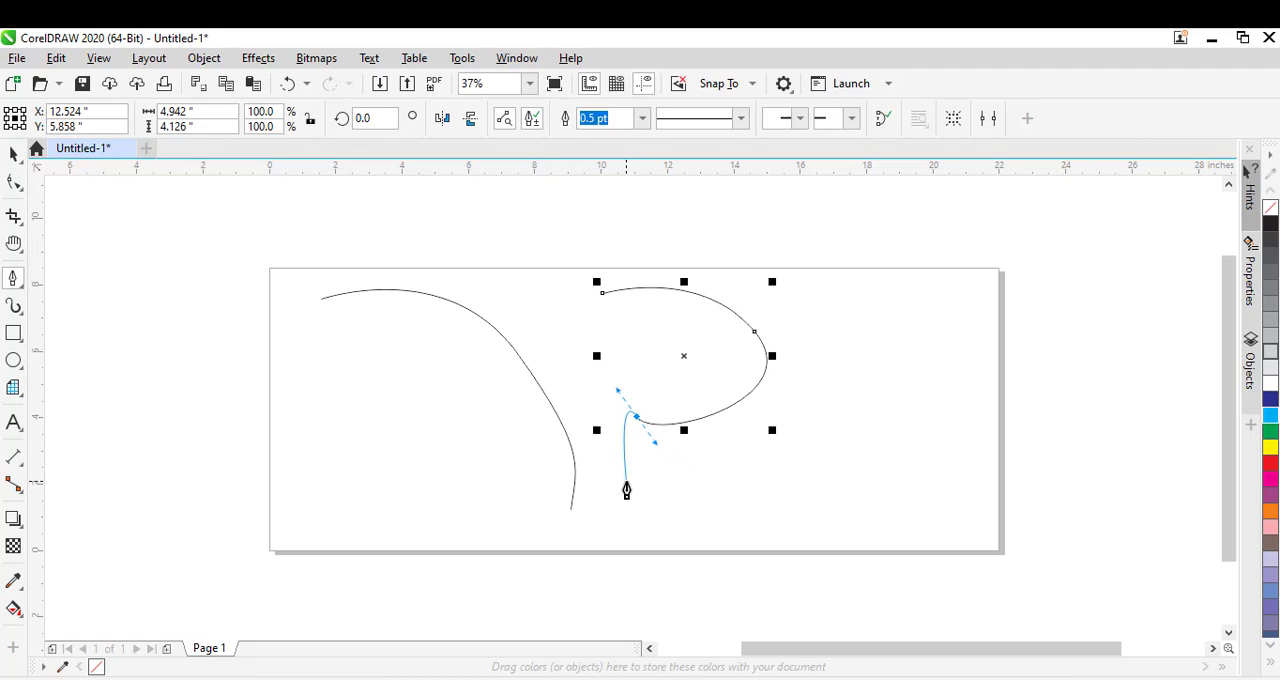
pyautogui.click(602, 293)
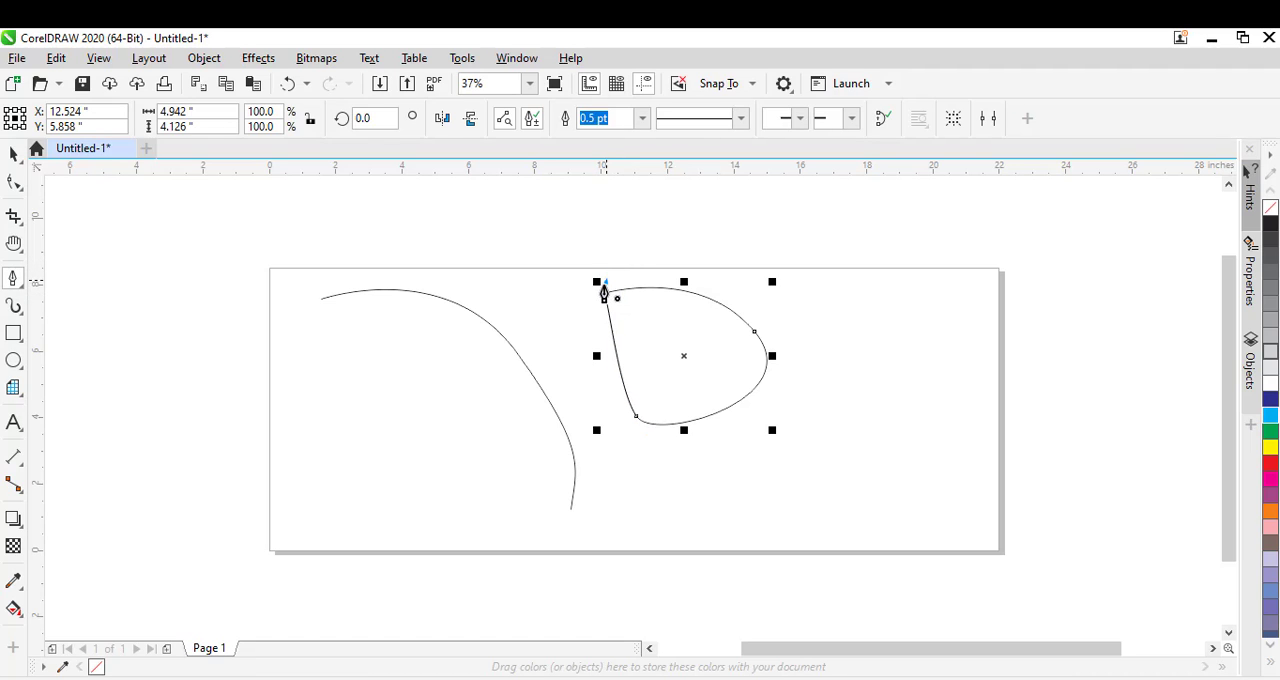
pyautogui.moveTo(602, 297); pyautogui.dragTo(552, 386)
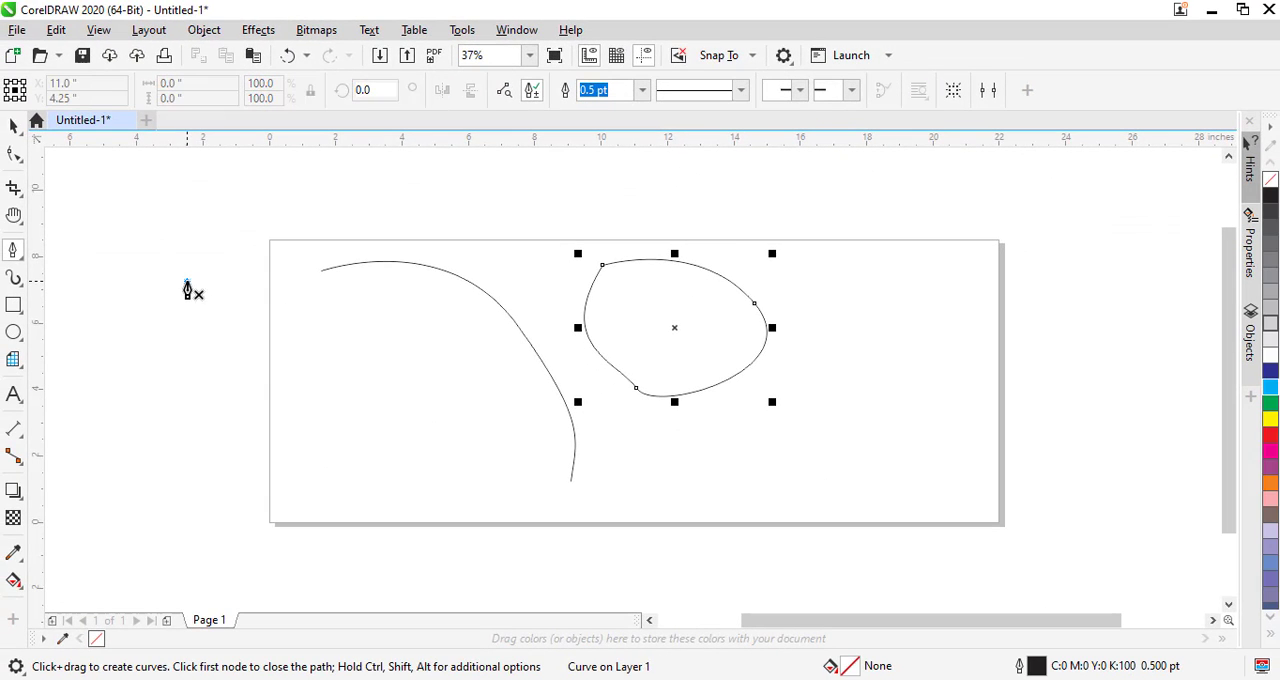
# - Draw a wavy multi-node Pen curve that starts left of the page and runs across it toward the closed shape
pyautogui.click(187, 281)
pyautogui.moveTo(286, 374); pyautogui.dragTo(397, 468)
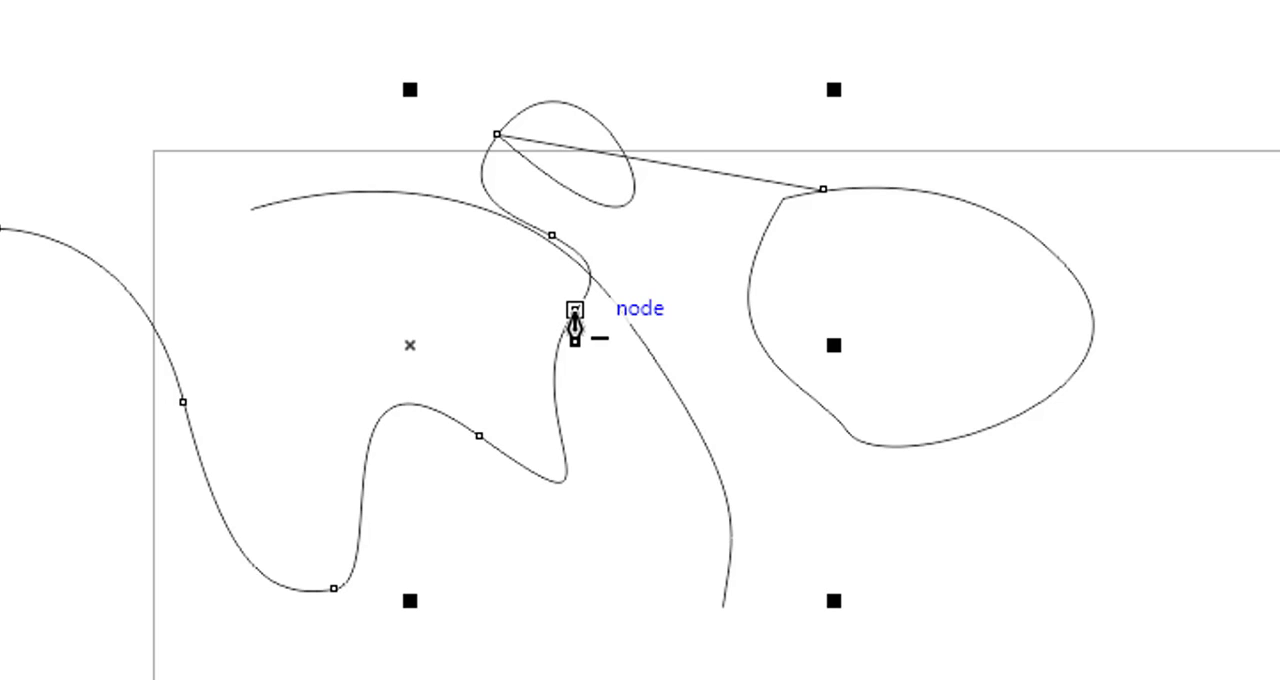
# - Remove three nodes from the middle of the wavy curve and add two new nodes along its long rising segment
pyautogui.click(575, 310)
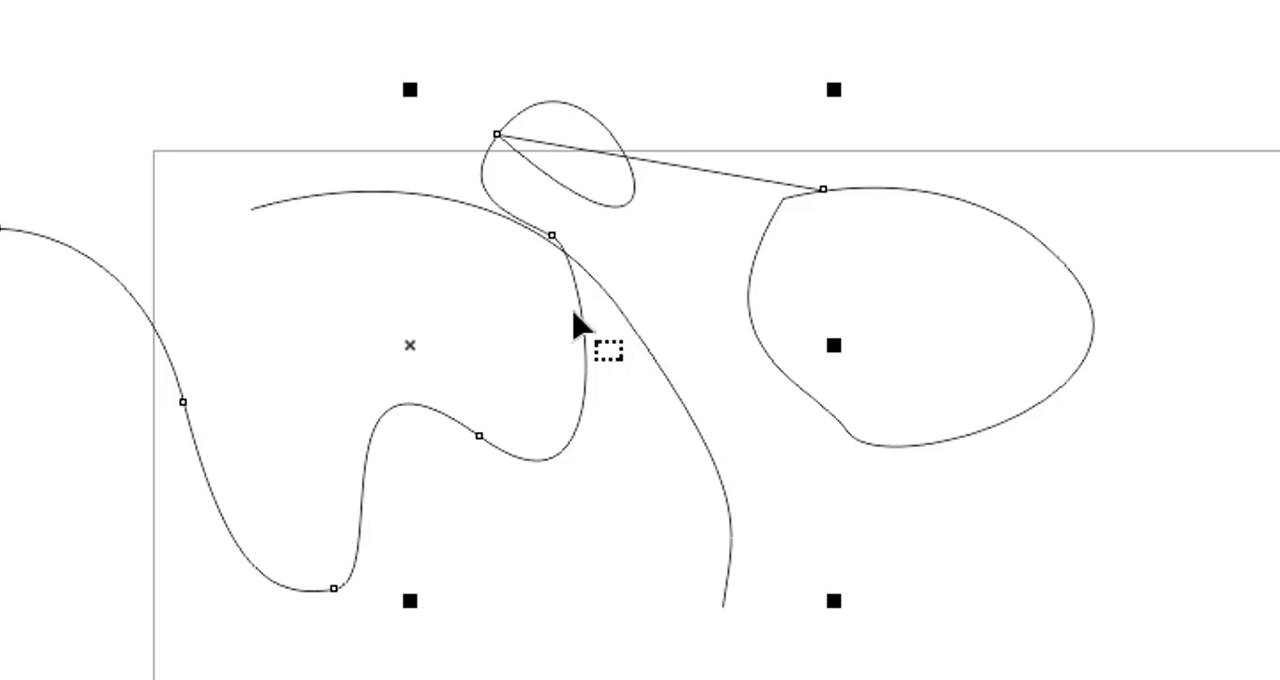
pyautogui.click(551, 235)
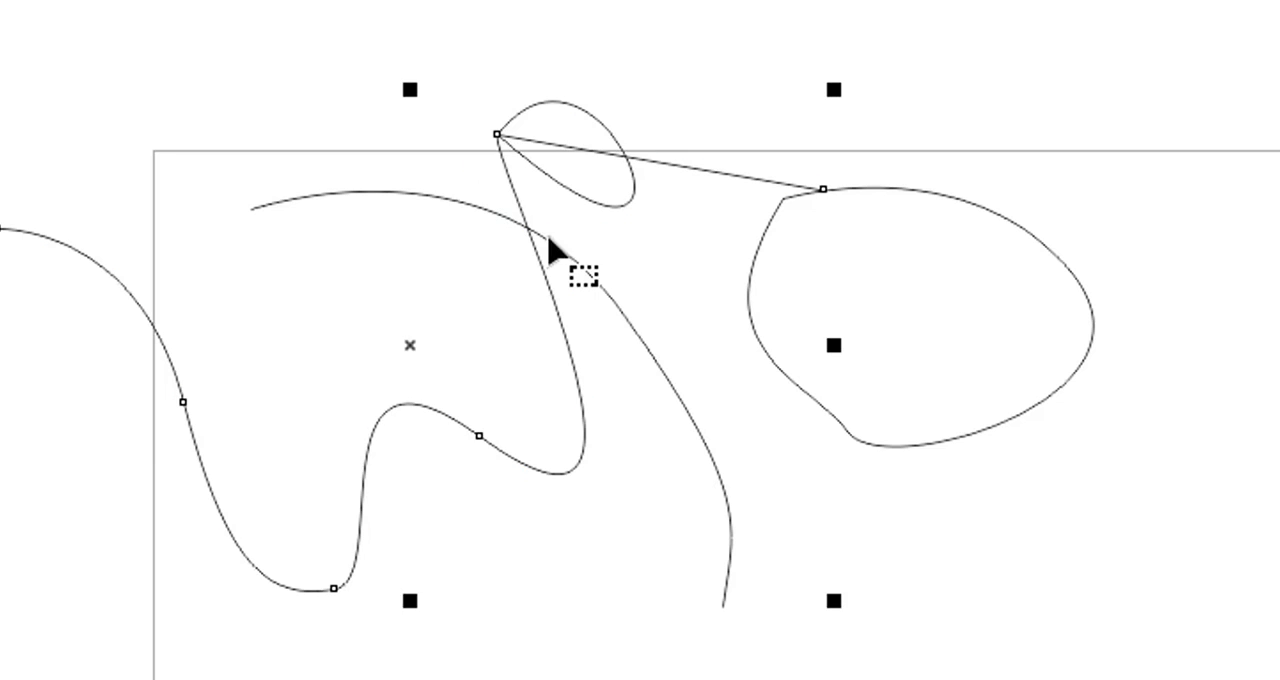
pyautogui.click(481, 440)
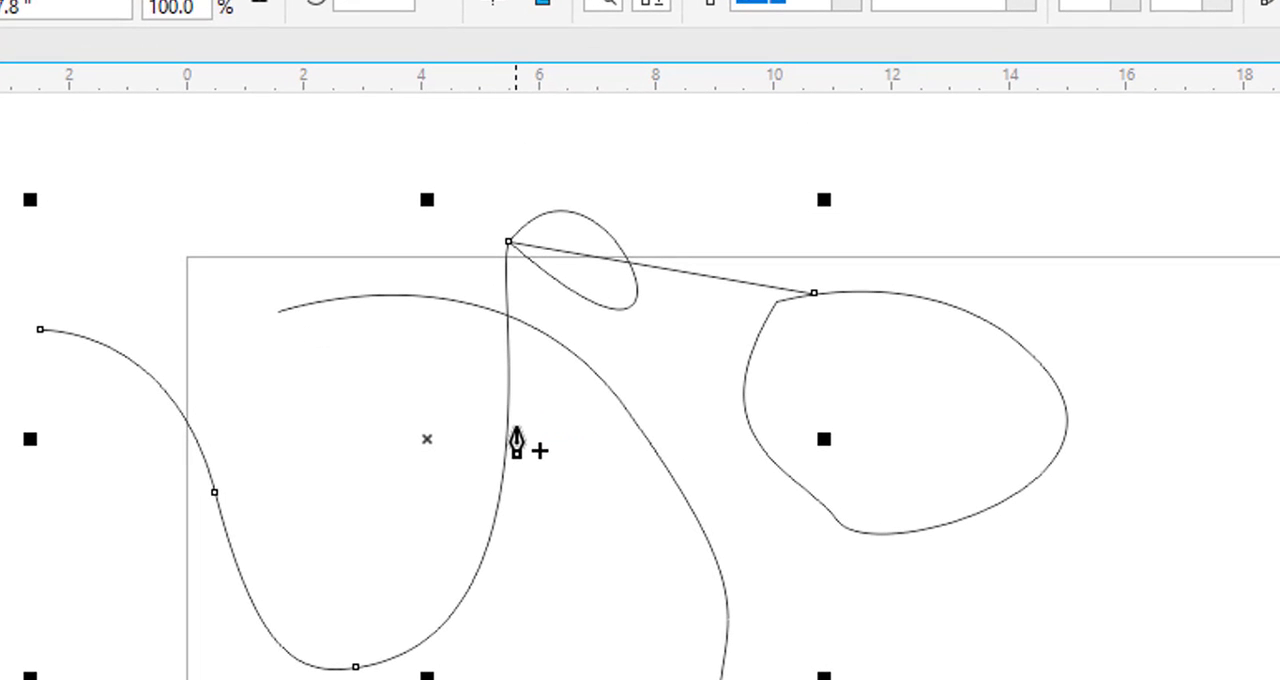
pyautogui.click(507, 424)
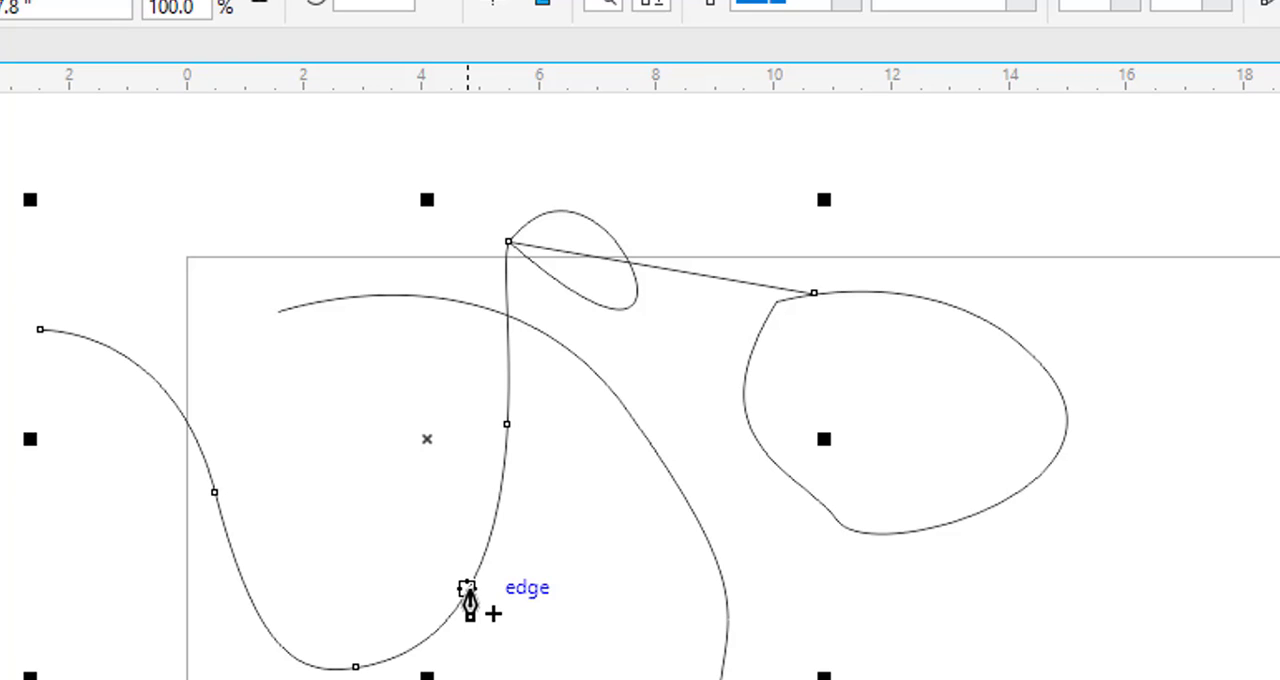
pyautogui.click(467, 589)
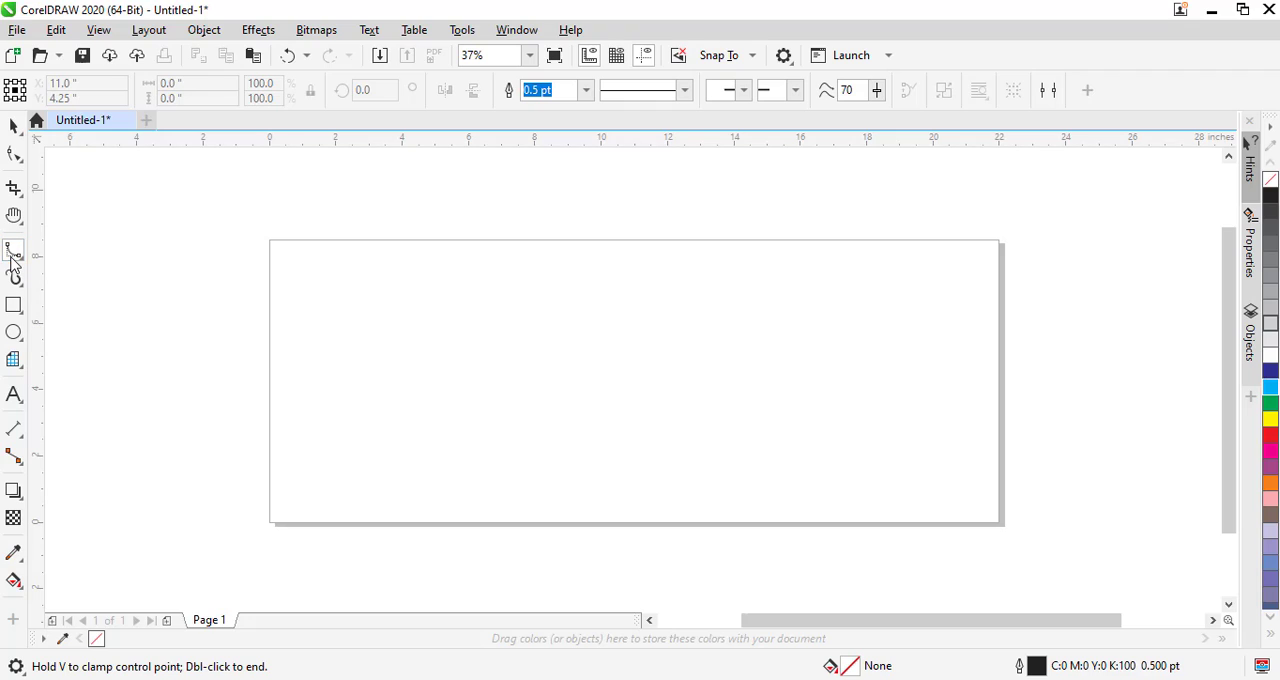
# - Draw an open, wavy B-Spline curve about 19.1 inches wide and 5 inches high across the page, using six control points
pyautogui.click(311, 302)
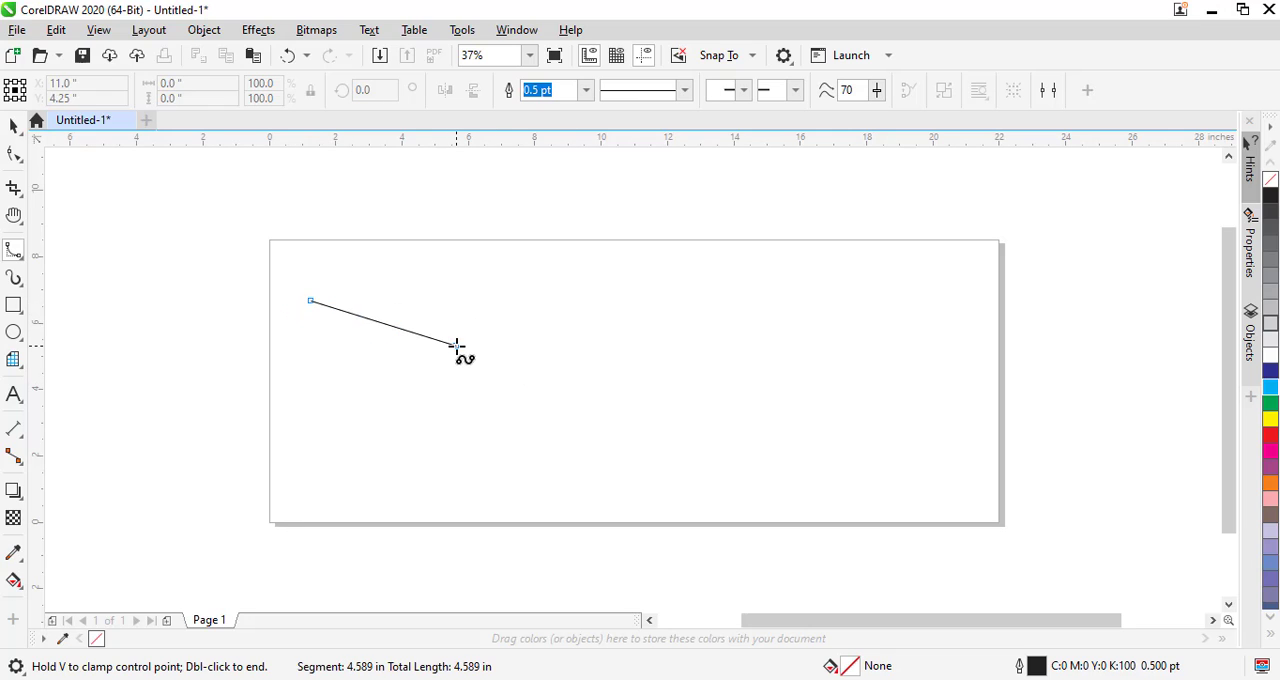
pyautogui.click(598, 375)
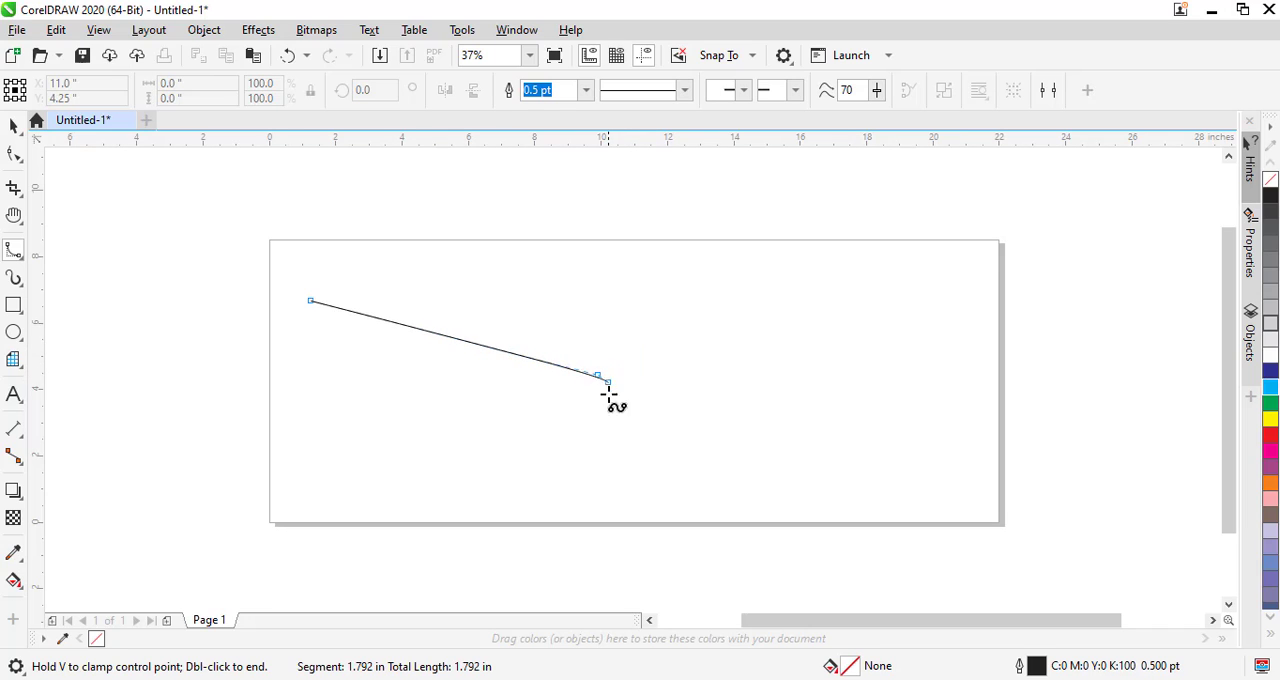
pyautogui.click(571, 499)
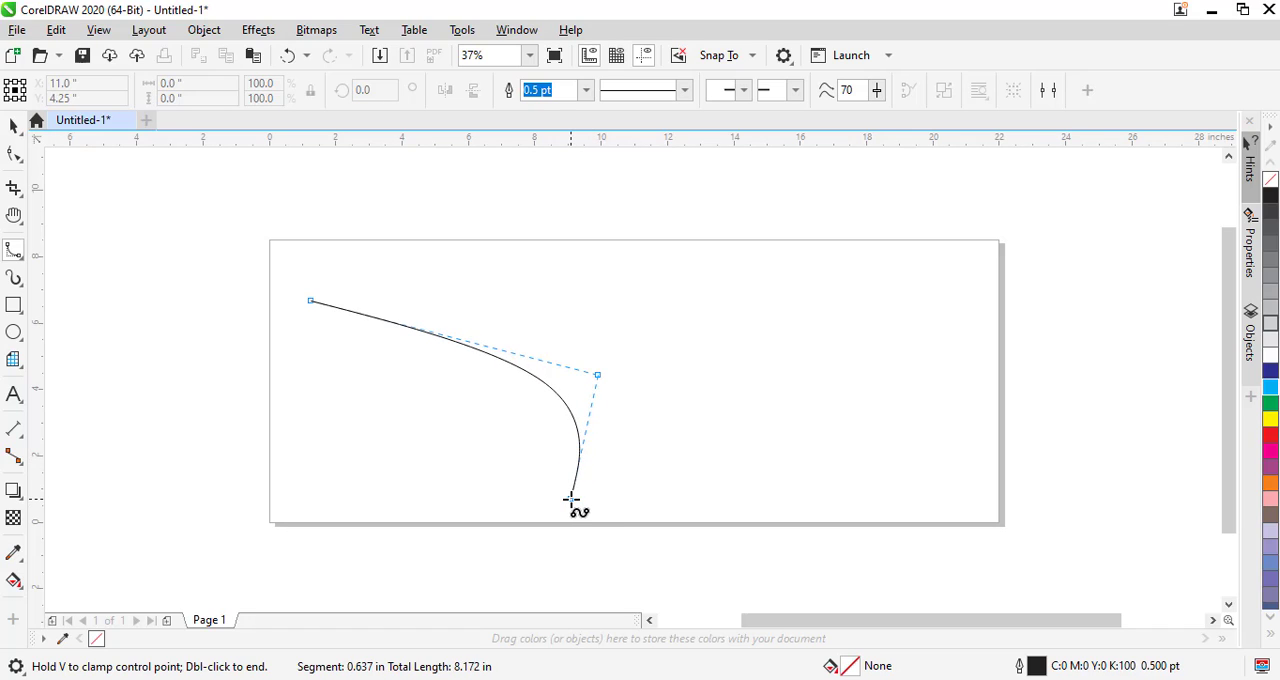
pyautogui.click(786, 416)
pyautogui.click(915, 504)
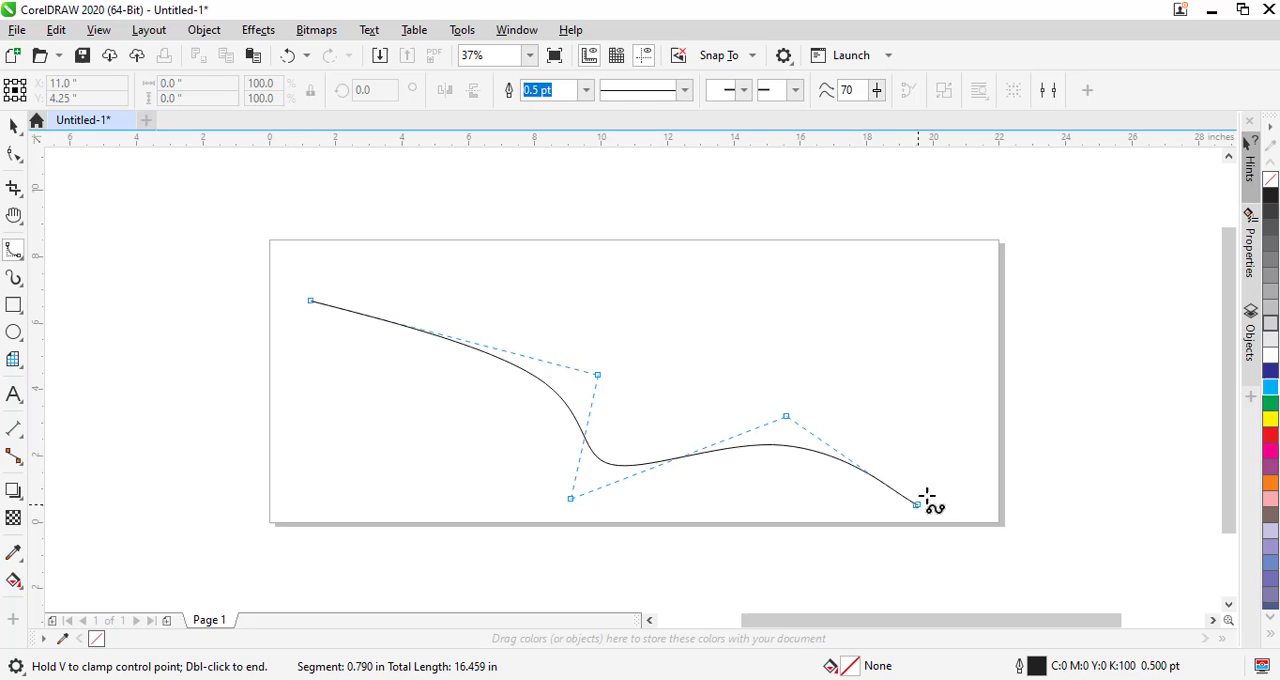
pyautogui.click(943, 337)
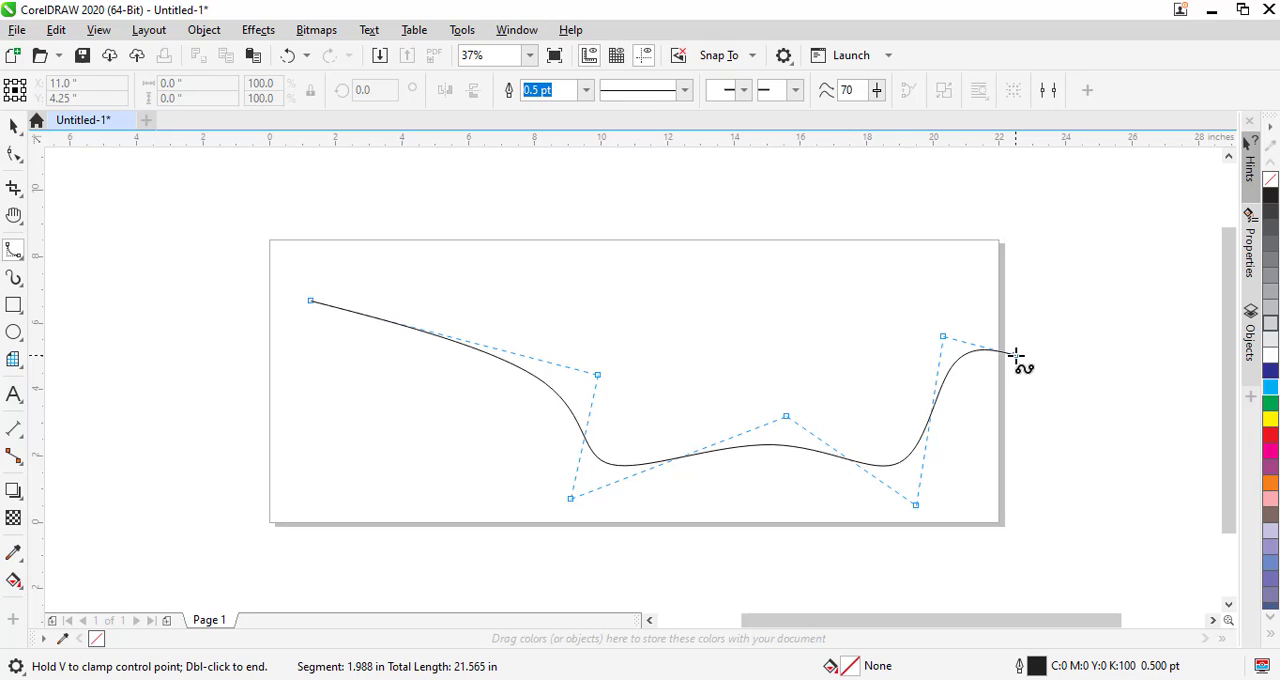
pyautogui.press('Escape')
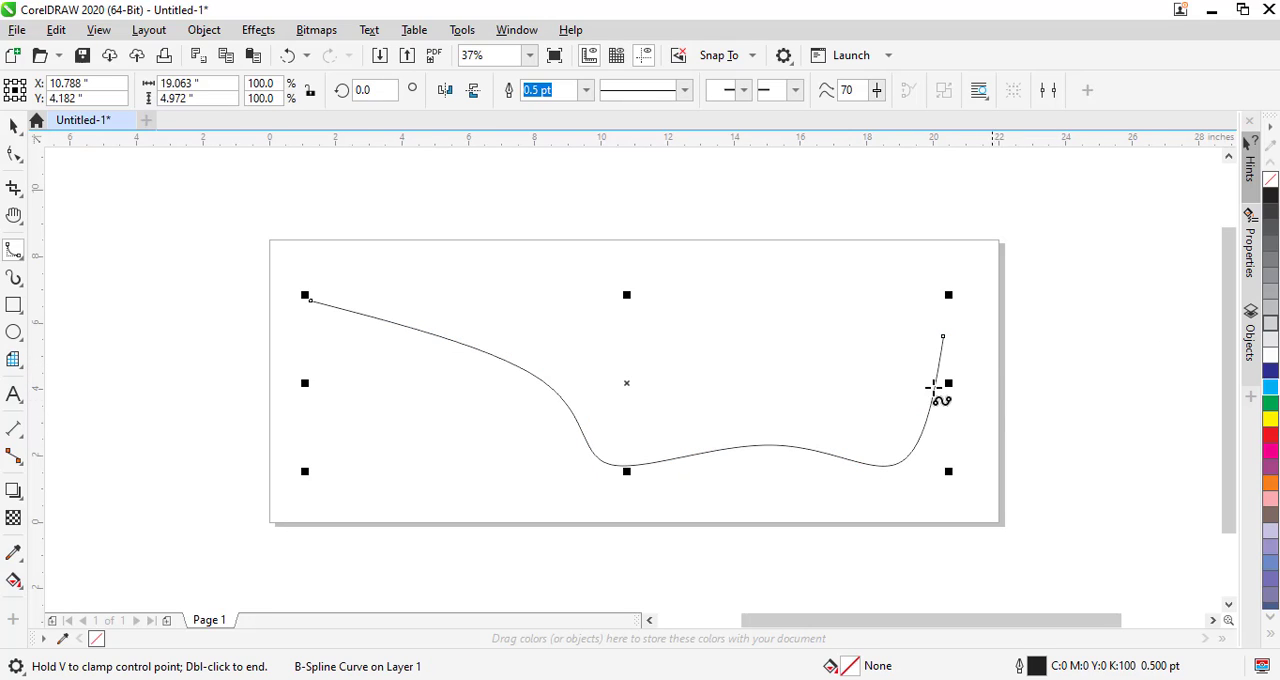
# - Draw an open zigzag of straight segments with the Polyline tool, about 22.4 by 9.1 inches, crossing the page and the B-Spline curve
pyautogui.click(16, 255)
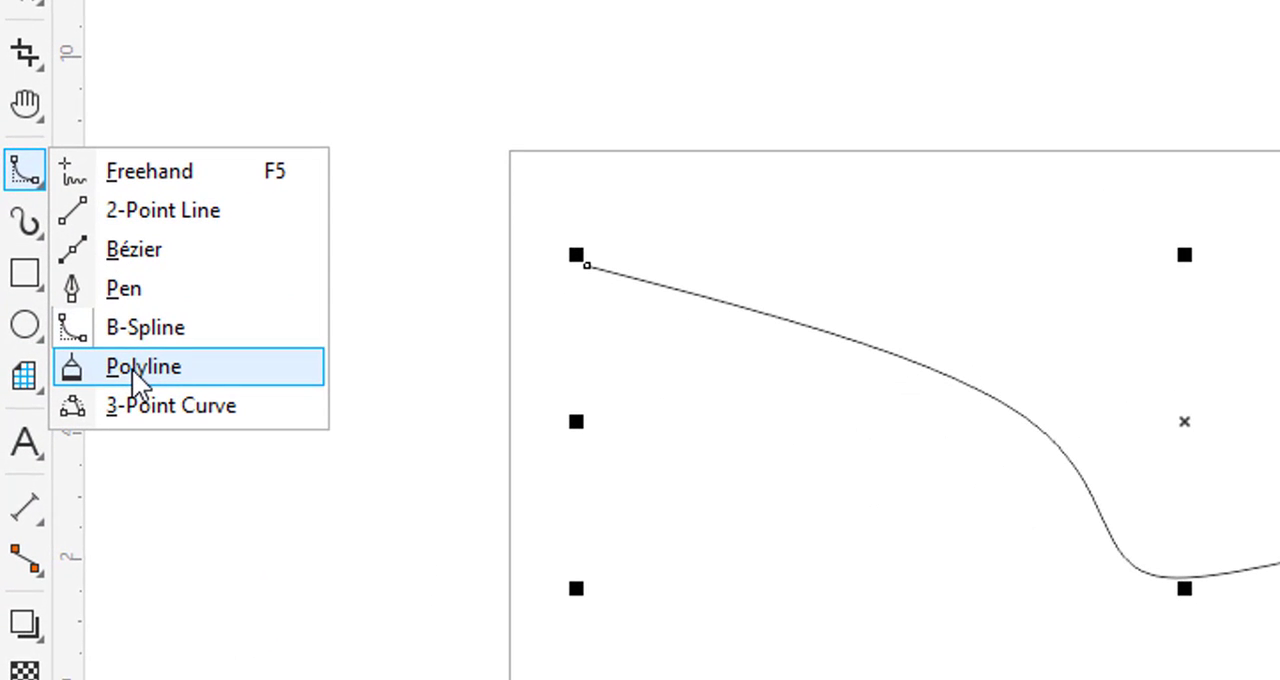
pyautogui.click(132, 368)
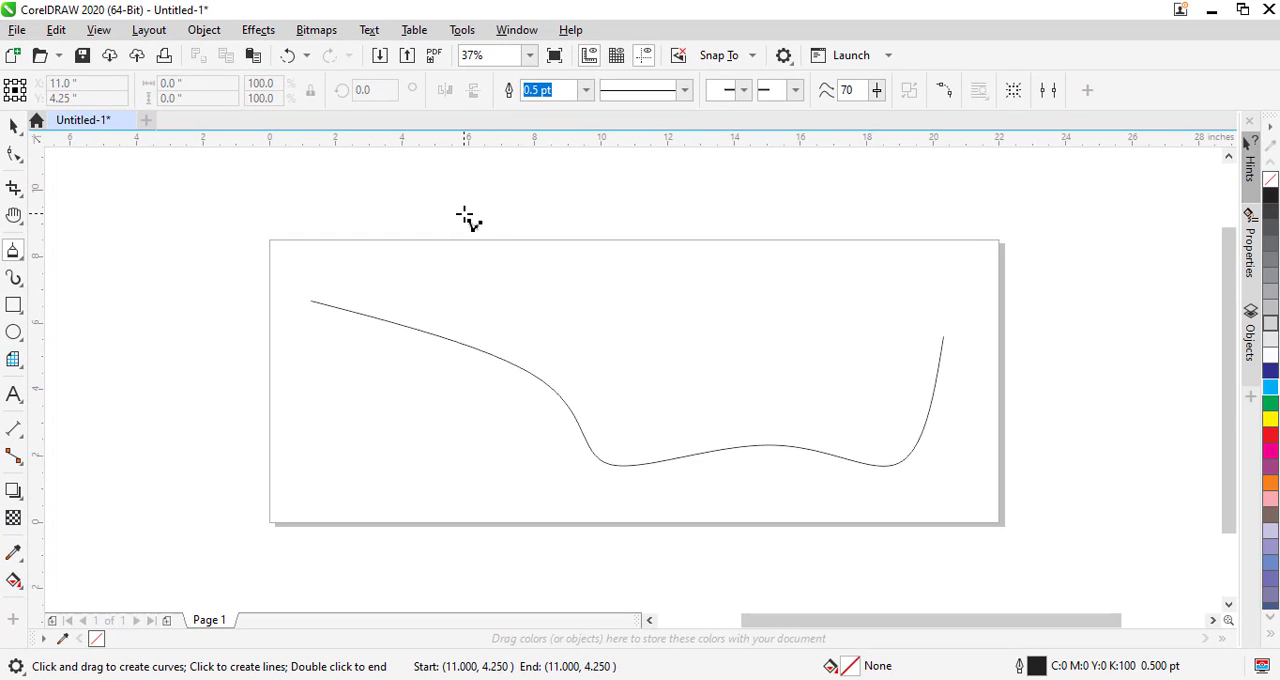
pyautogui.click(465, 214)
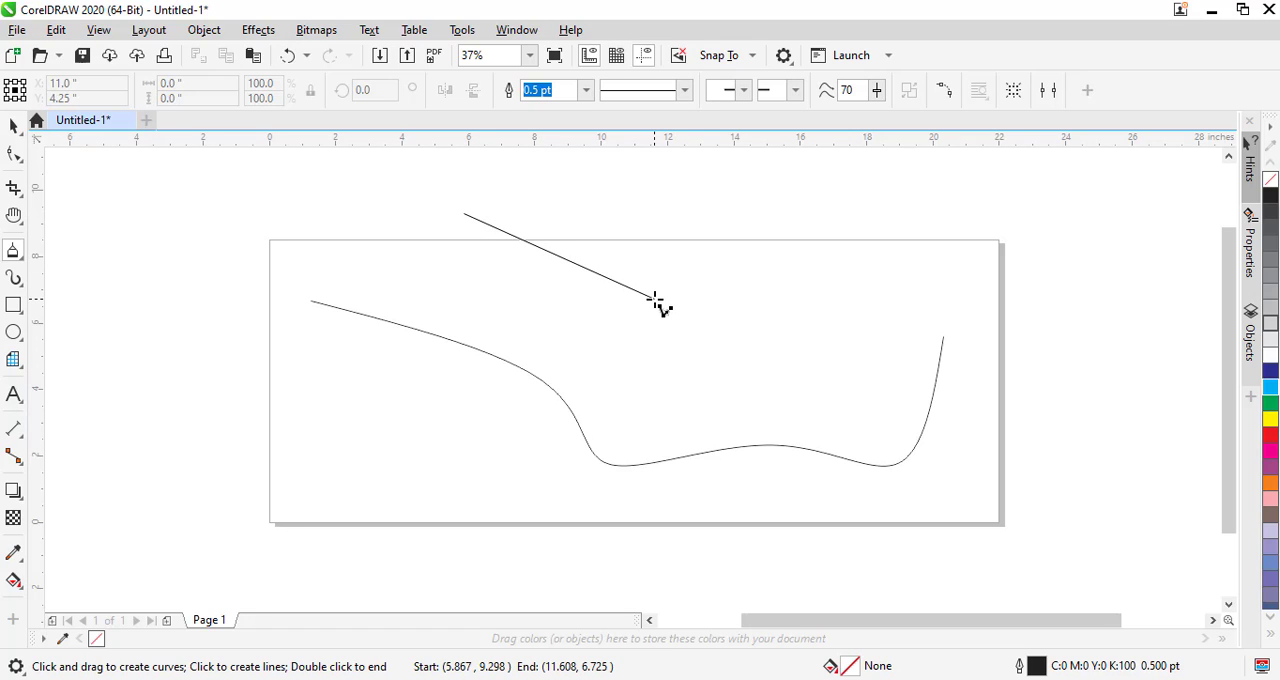
pyautogui.click(655, 298)
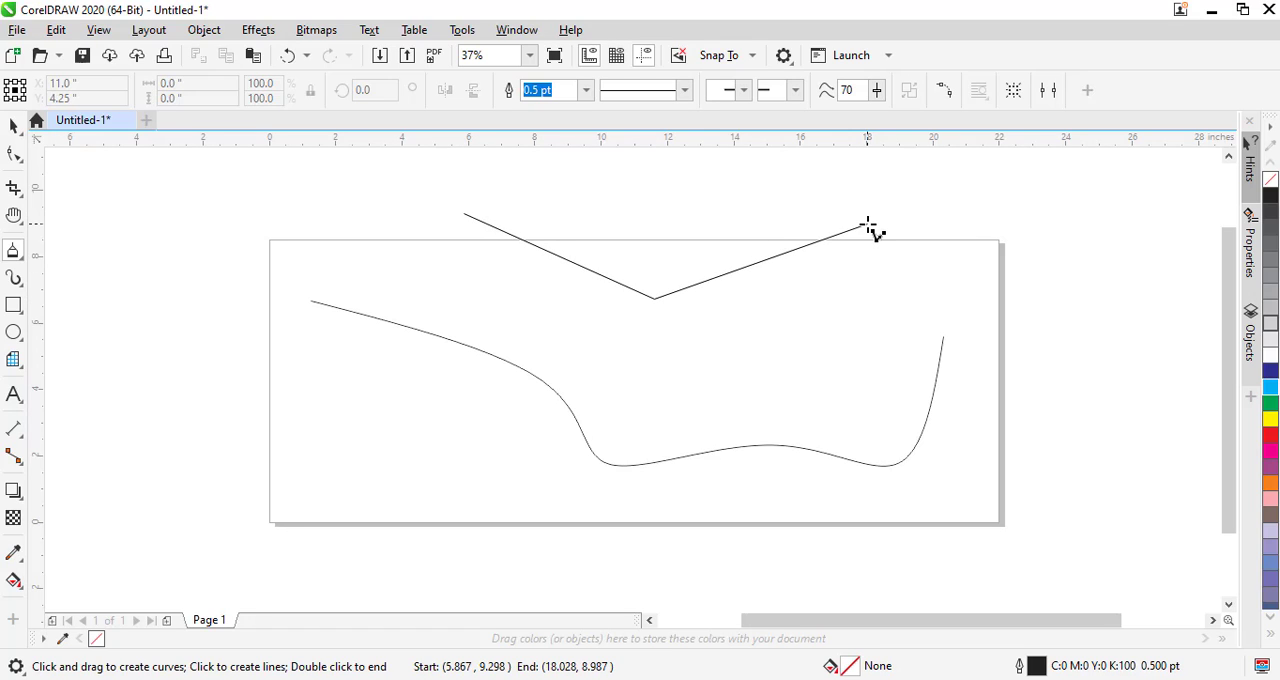
pyautogui.click(866, 224)
pyautogui.click(850, 369)
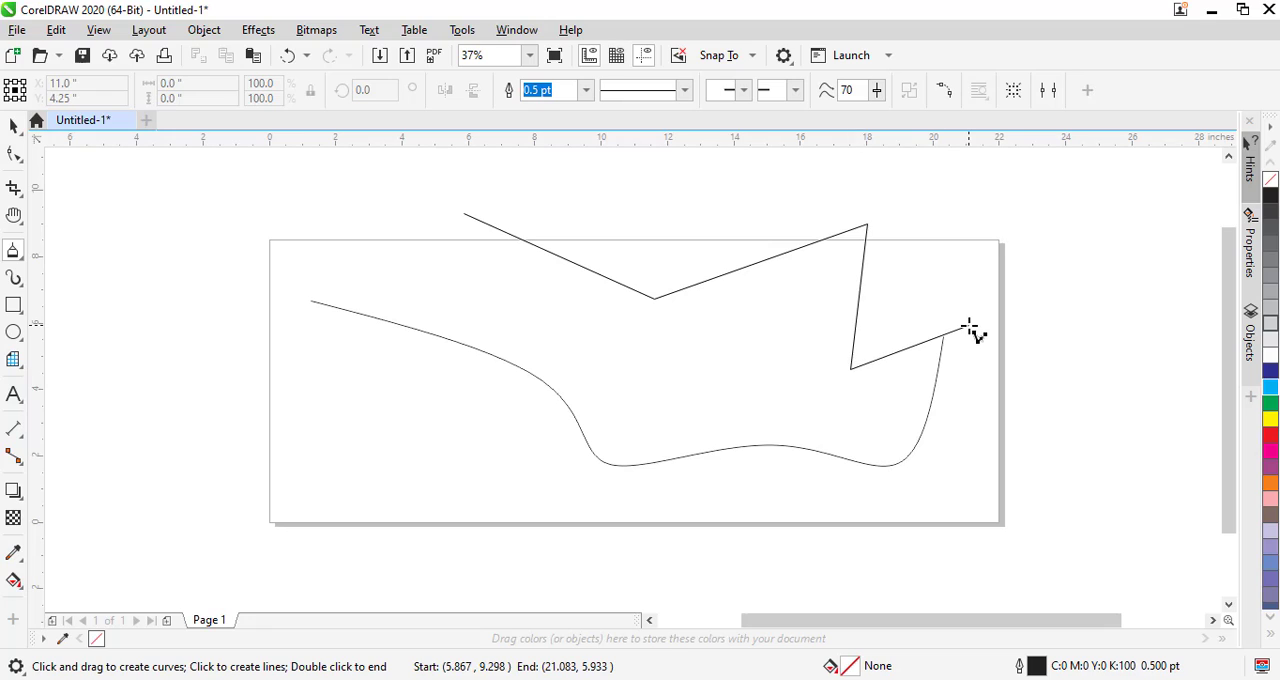
pyautogui.click(968, 327)
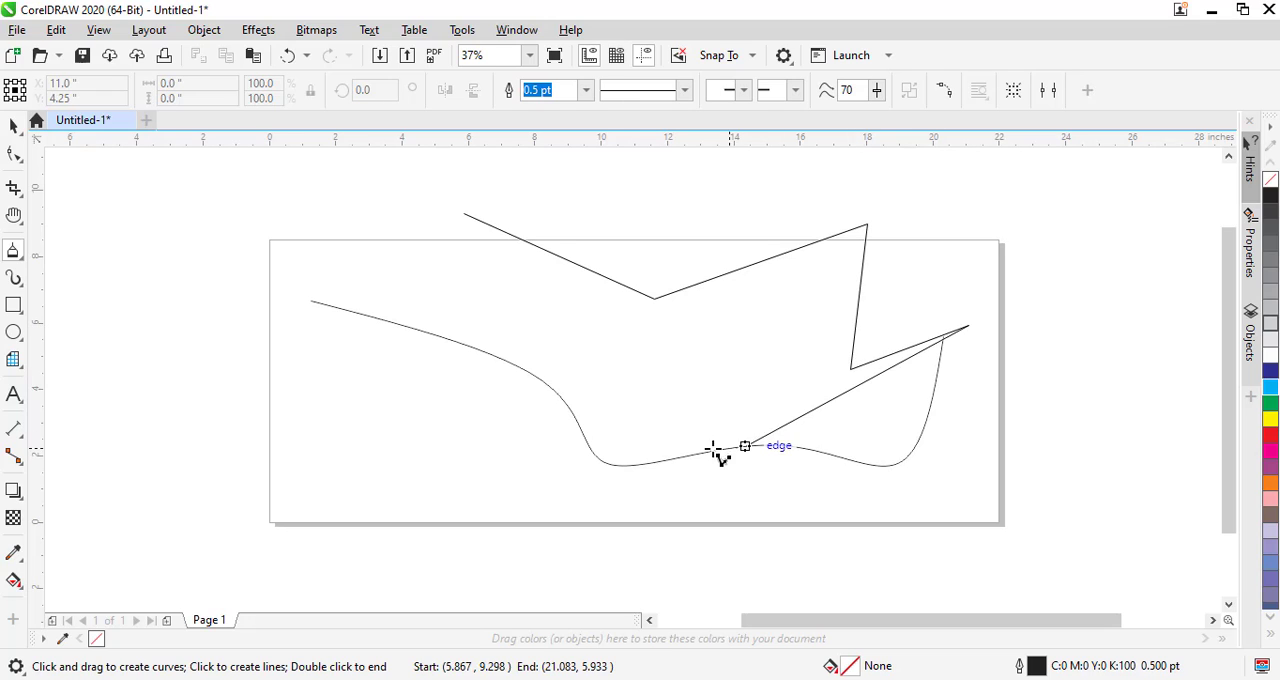
pyautogui.click(573, 517)
pyautogui.click(422, 457)
pyautogui.click(282, 509)
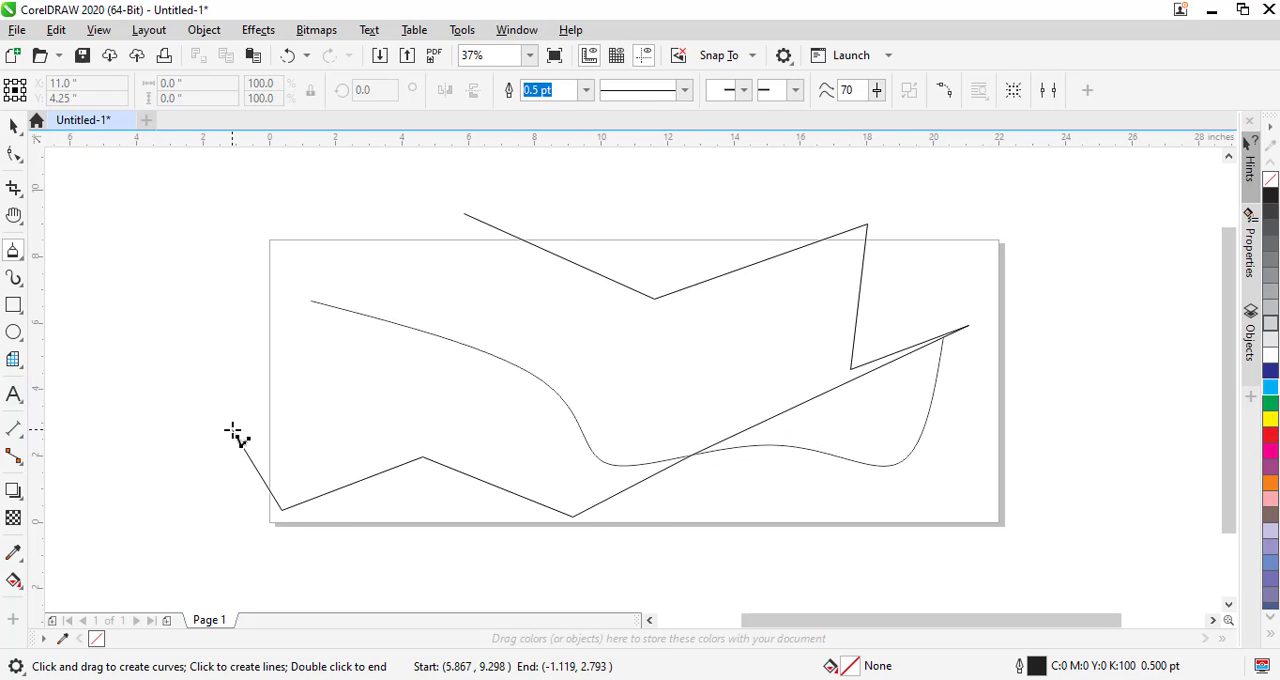
pyautogui.click(232, 430)
pyautogui.click(438, 397)
pyautogui.click(334, 350)
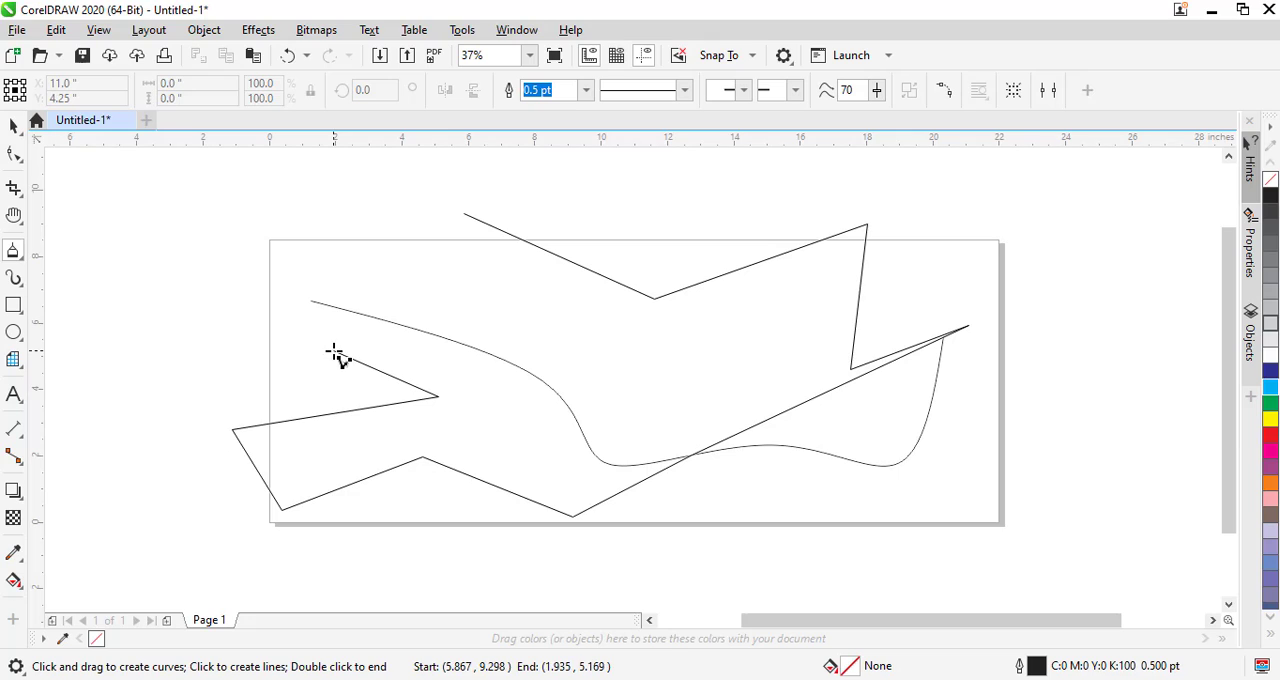
pyautogui.click(413, 282)
pyautogui.click(224, 267)
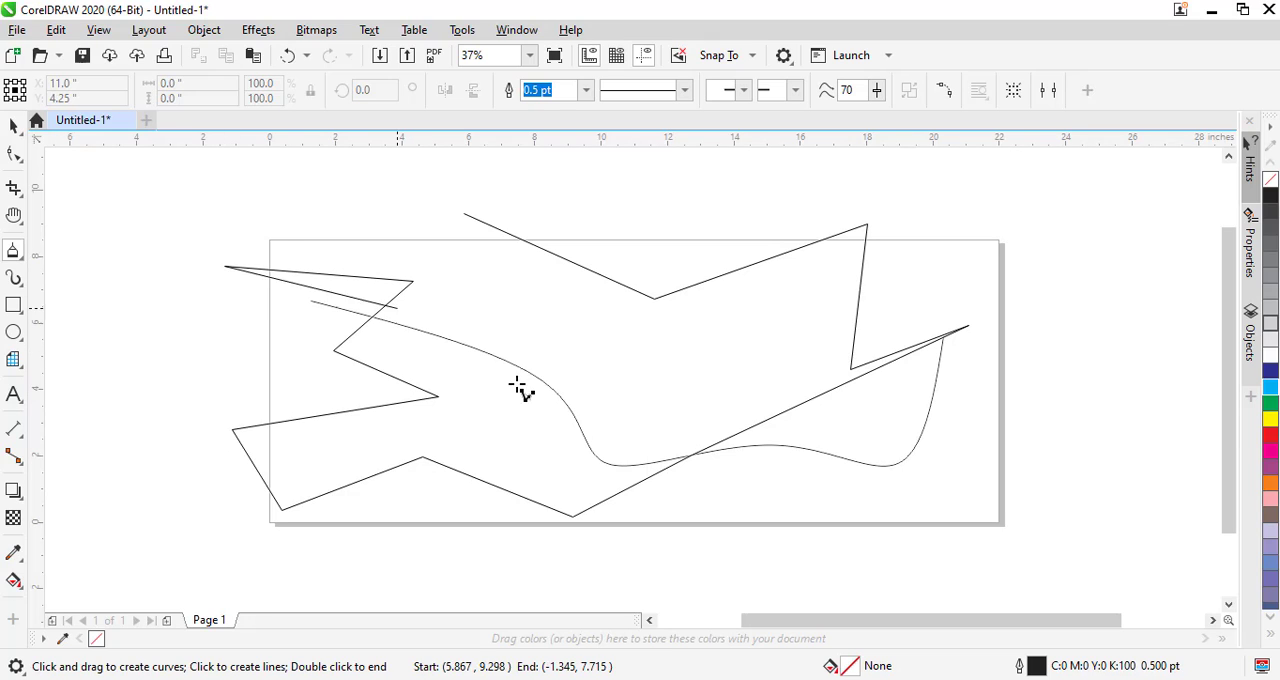
pyautogui.doubleClick(320, 368)
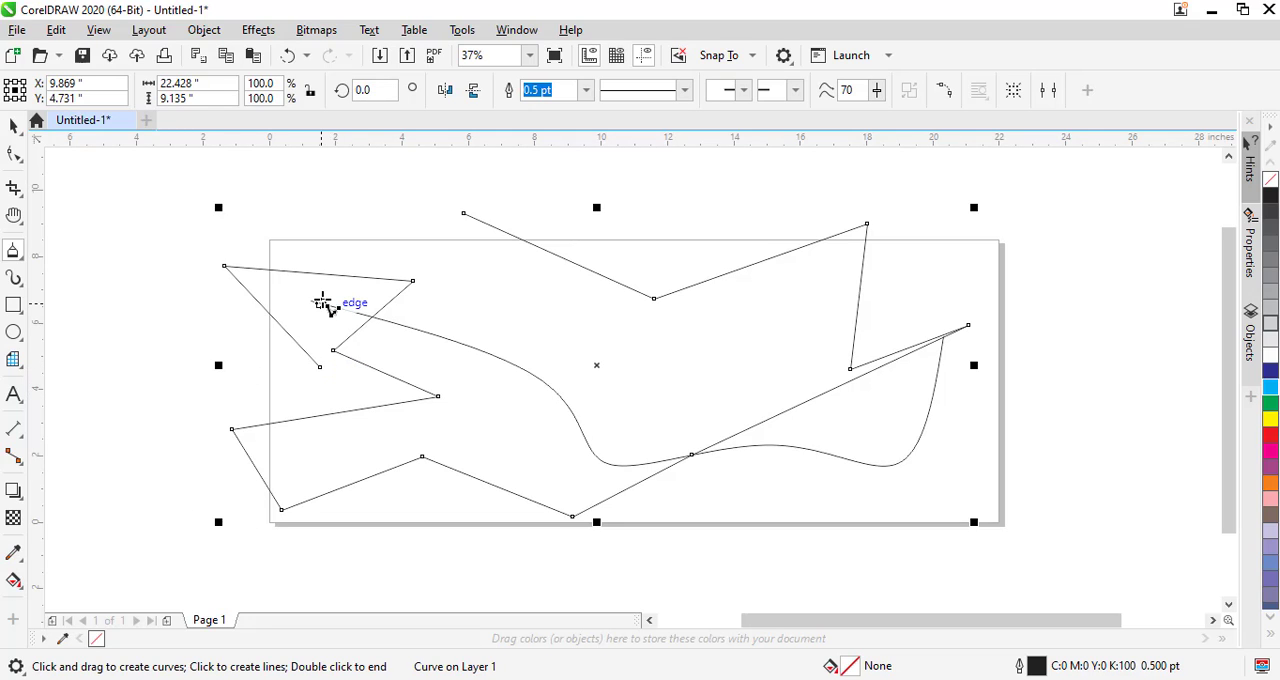
# - Delete the zigzag polyline and the B-Spline curve to clear the page
pyautogui.press('Delete')
pyautogui.press('space')
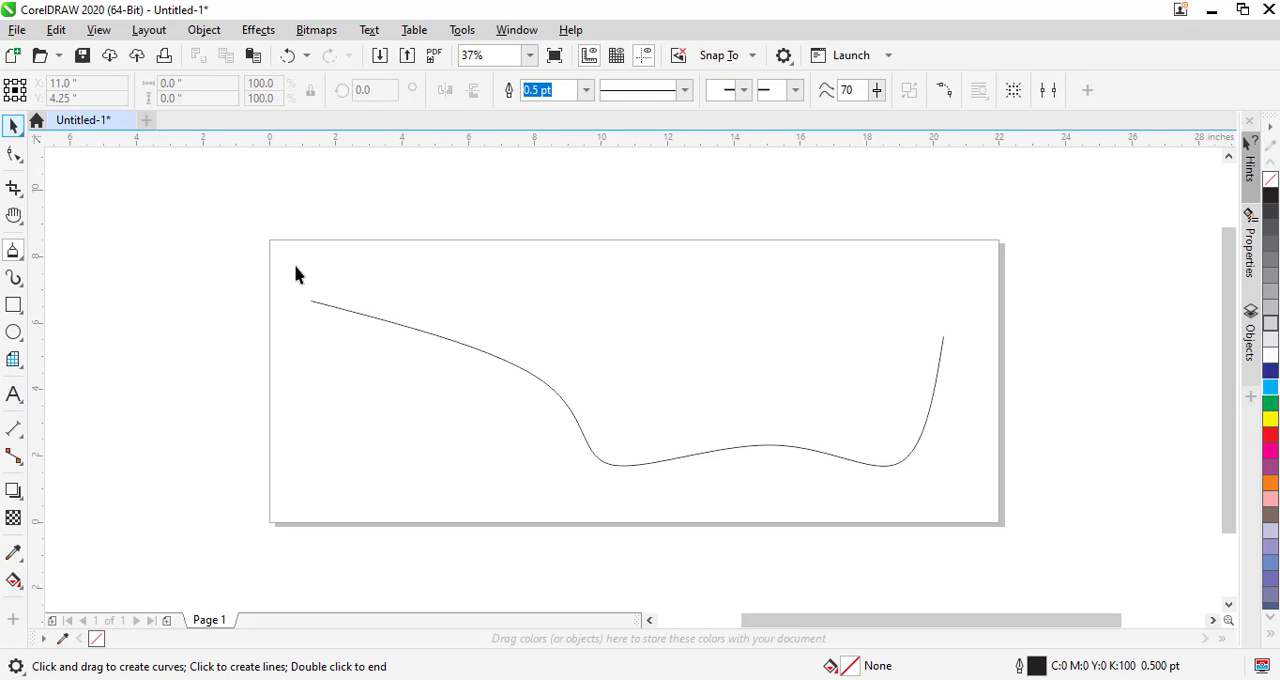
pyautogui.click(335, 312)
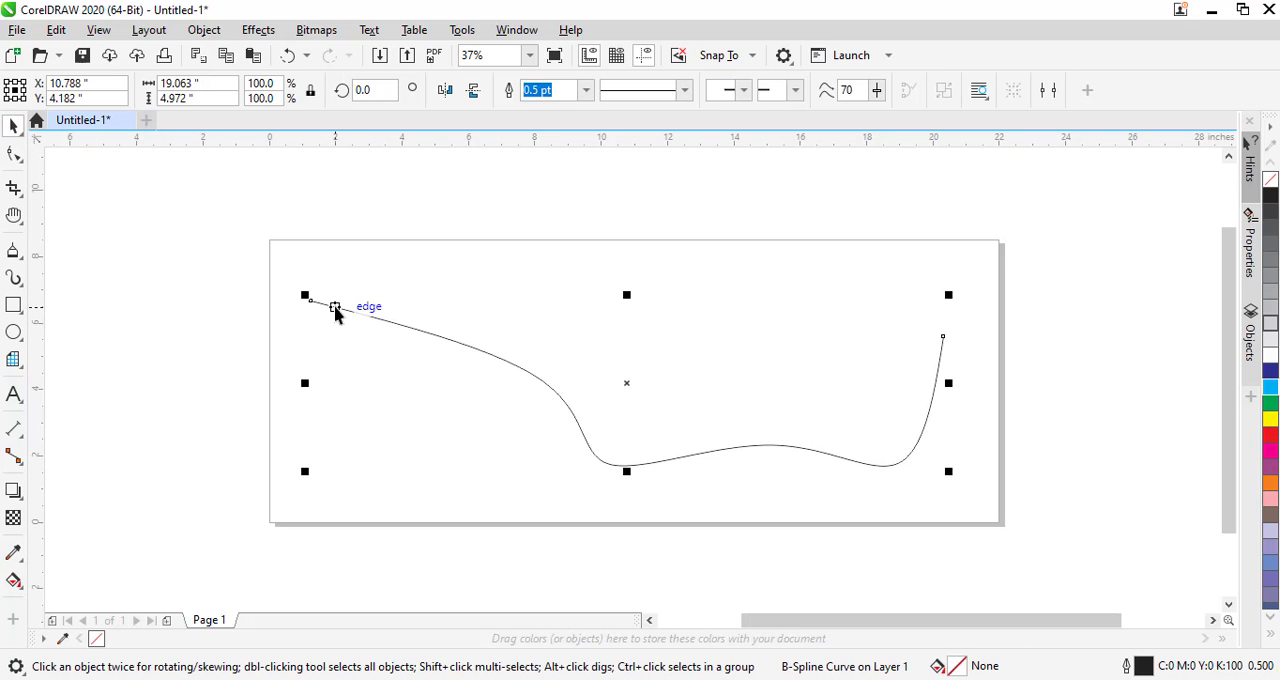
pyautogui.press('Delete')
# - Draw a 3-Point Curve bulging rightward in the left part of the page, about 2.15 inches wide and 3.8 inches high
pyautogui.click(18, 254)
pyautogui.click(91, 373)
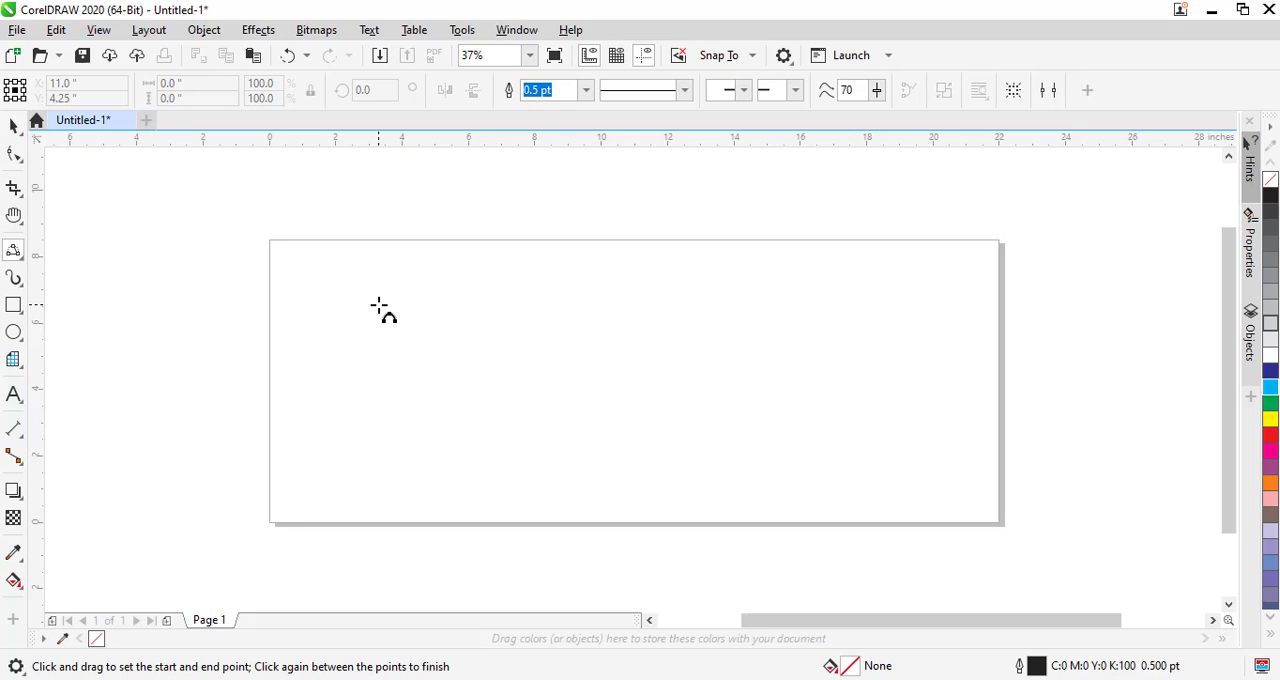
pyautogui.moveTo(379, 305); pyautogui.dragTo(384, 432)
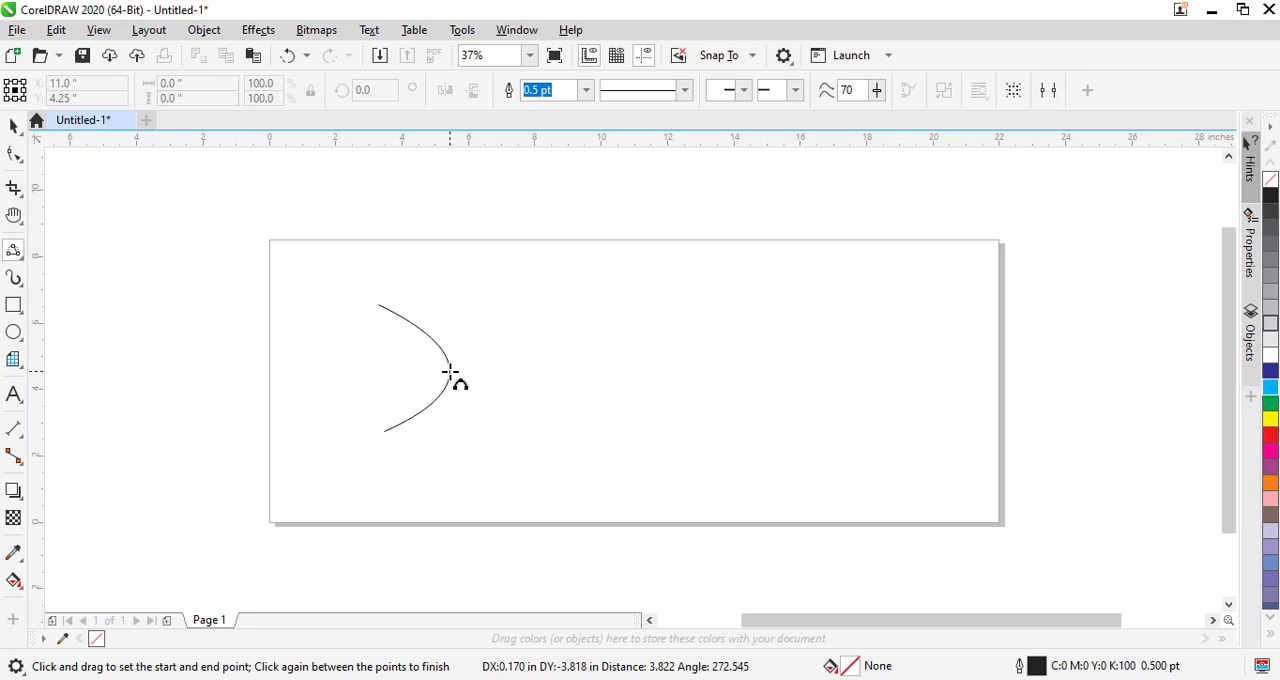
pyautogui.click(450, 372)
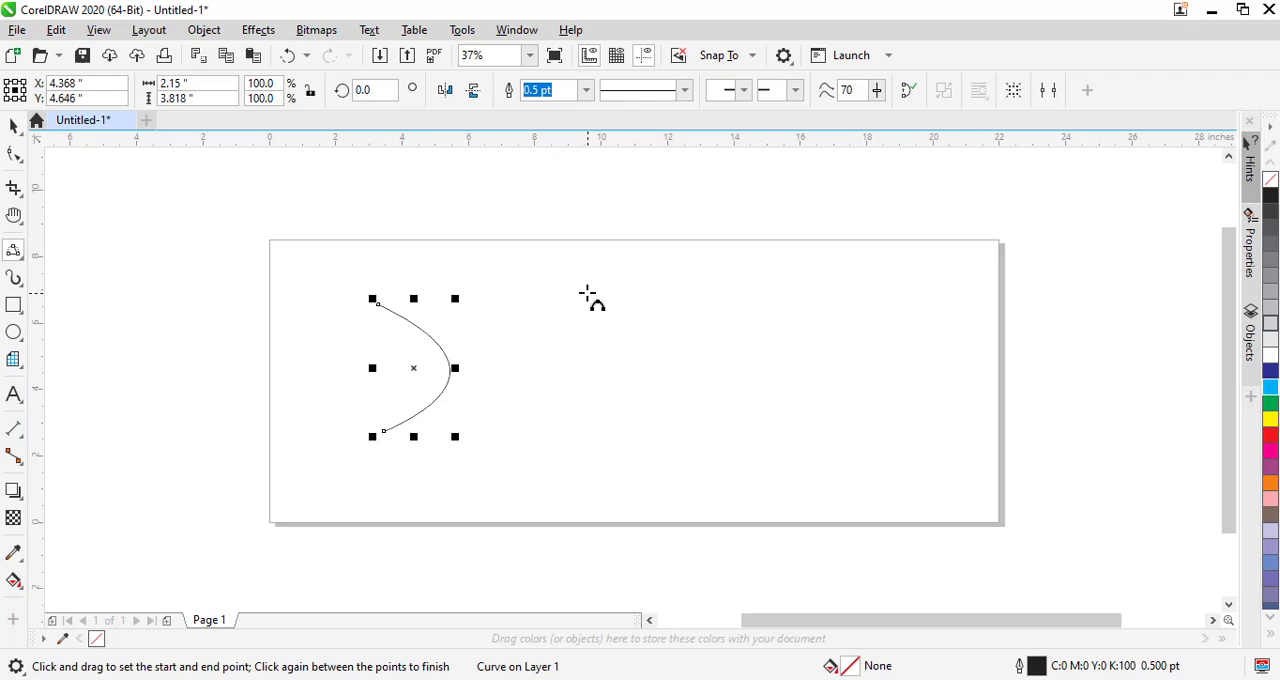
# - Draw a second 3-Point Curve arching upward over the page's top edge, about 5.5 inches wide and 3.3 inches high
pyautogui.moveTo(587, 293); pyautogui.dragTo(604, 287)
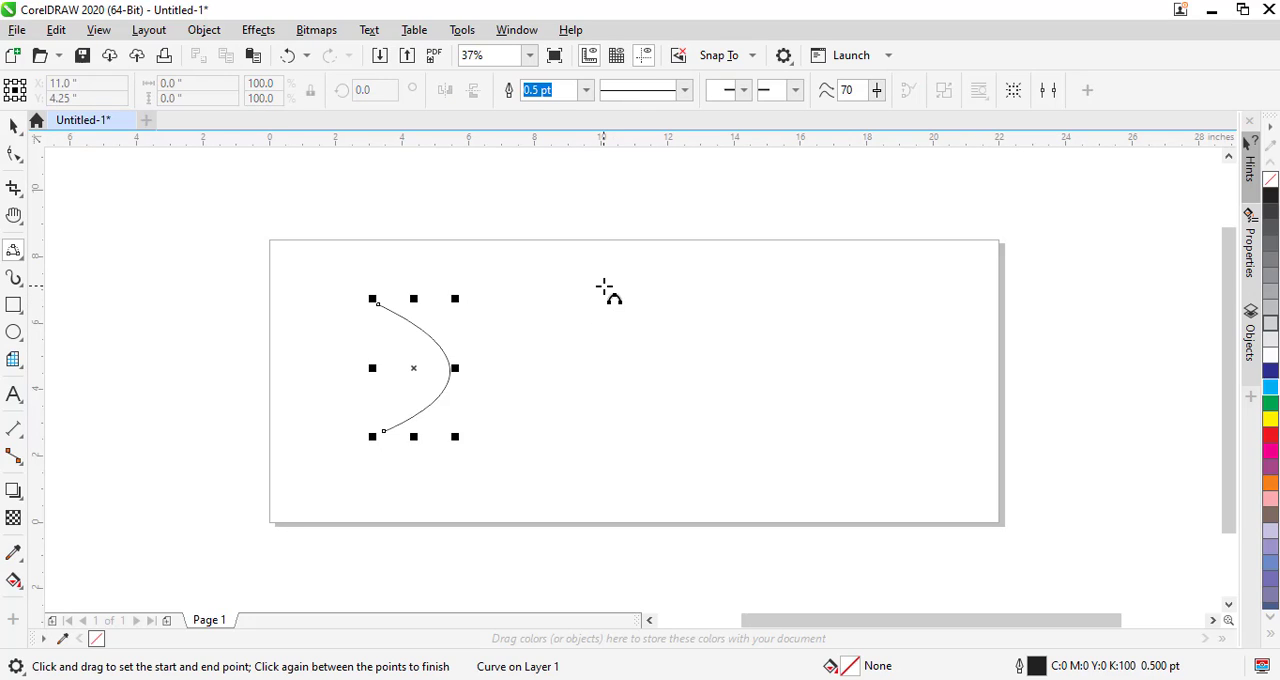
pyautogui.moveTo(604, 287); pyautogui.dragTo(785, 284)
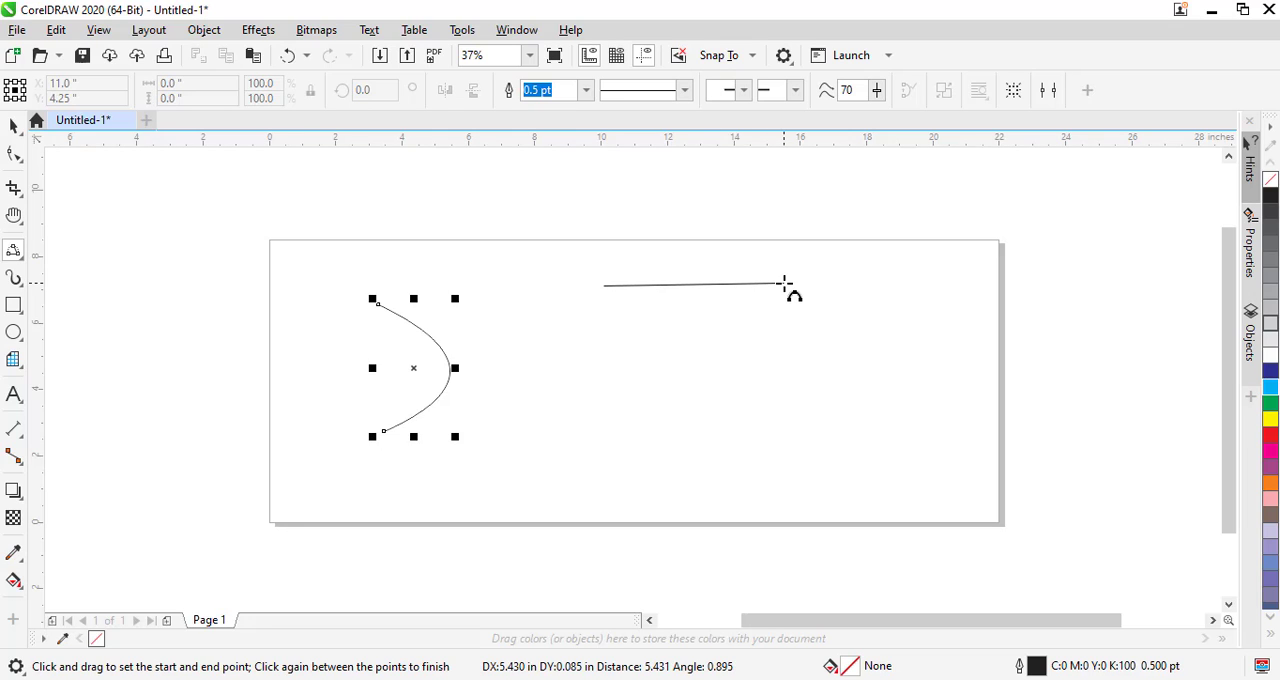
pyautogui.moveTo(785, 284); pyautogui.dragTo(786, 284)
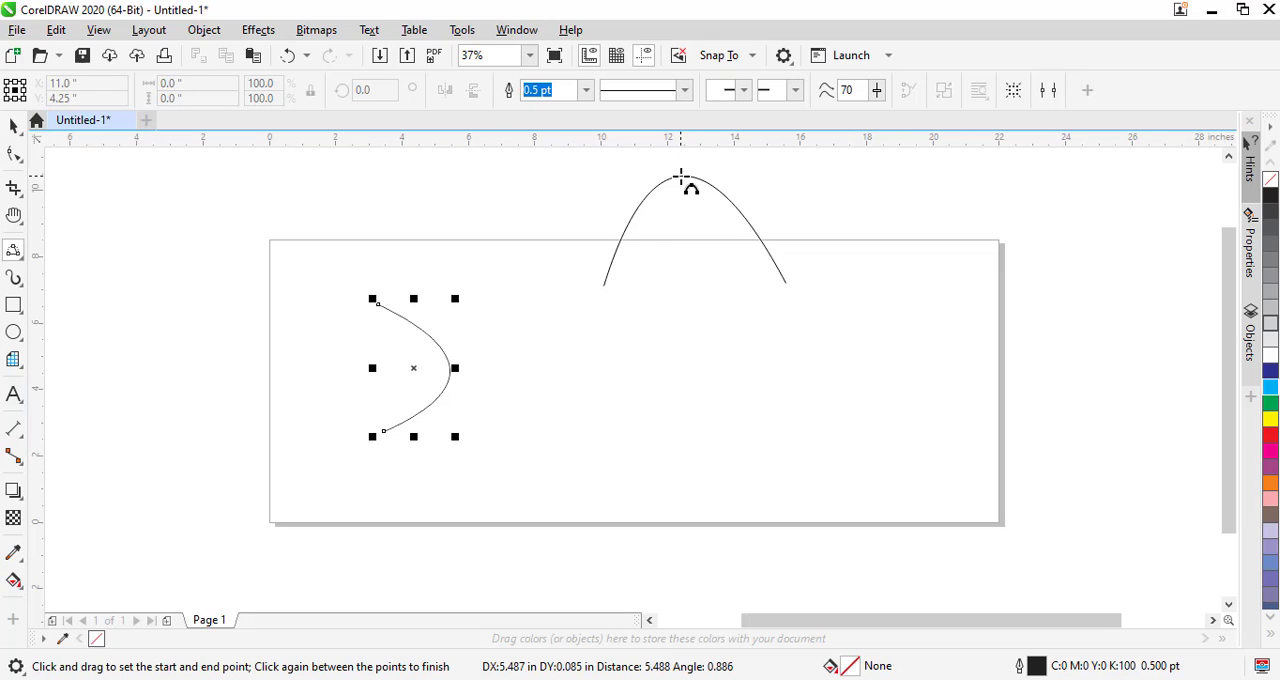
pyautogui.click(681, 177)
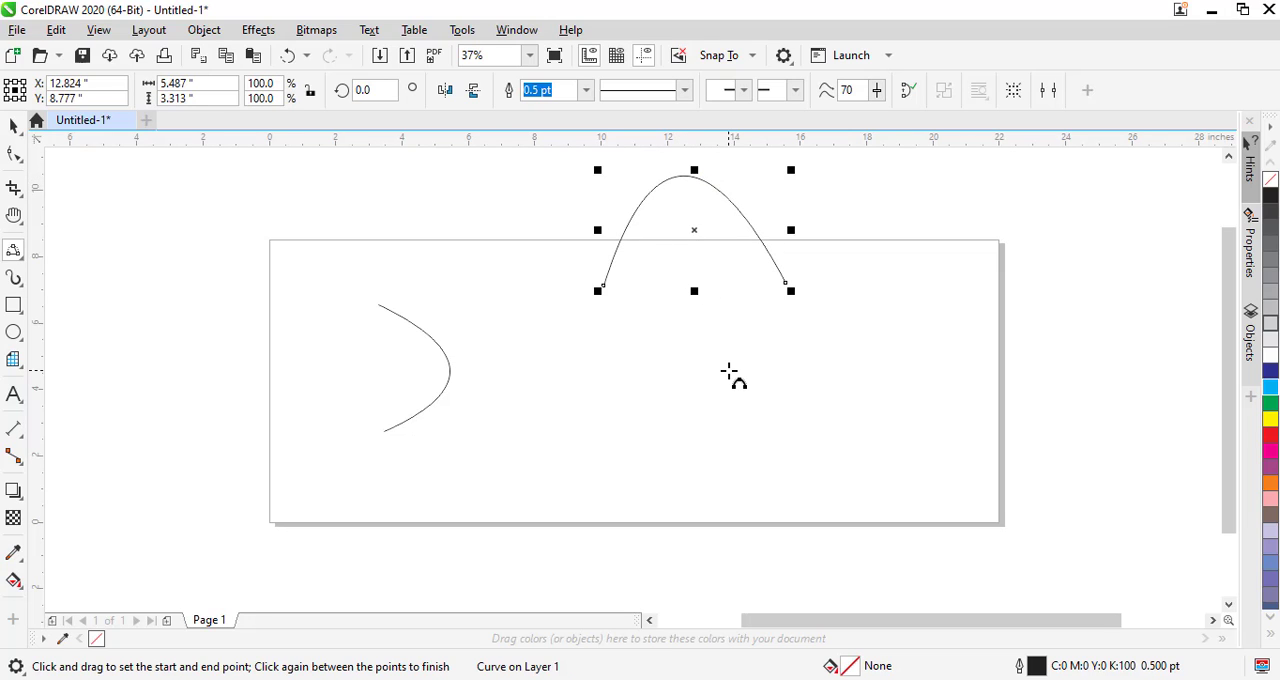